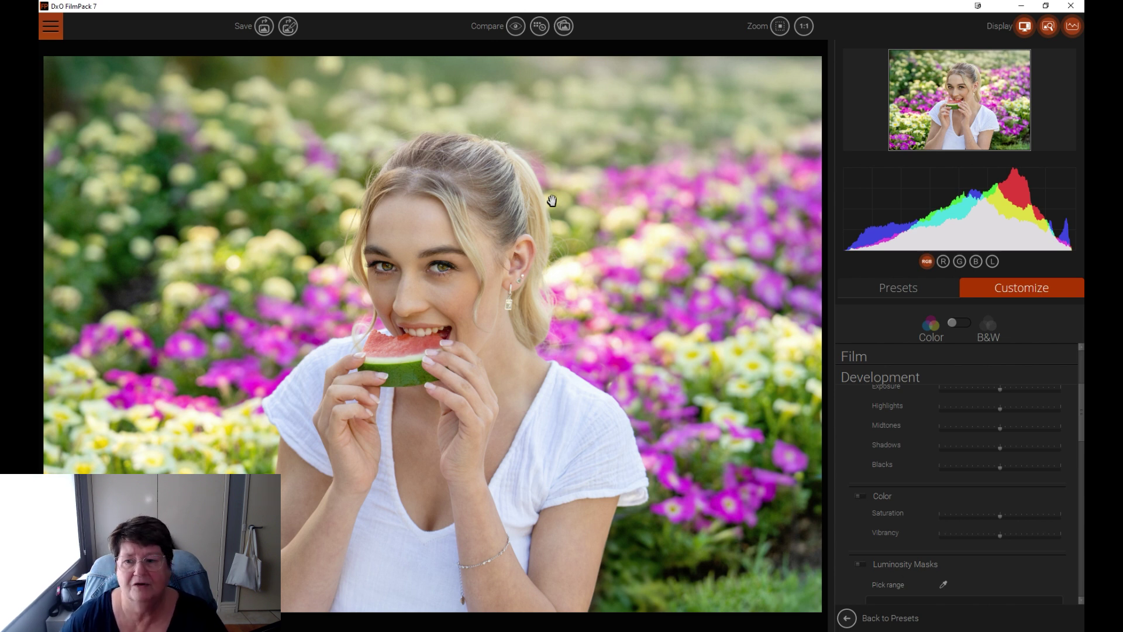
- Scroll the saved presets, browse the Time Machine's 19 Century films, then return to Customize
click(902, 290)
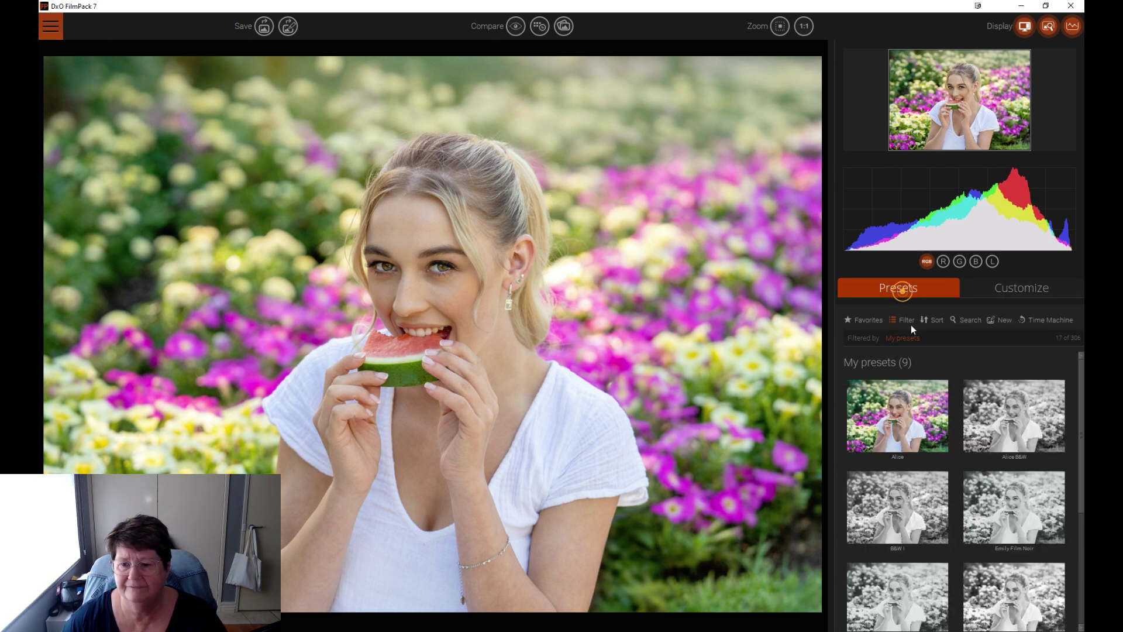
scroll(982, 497, down, 5)
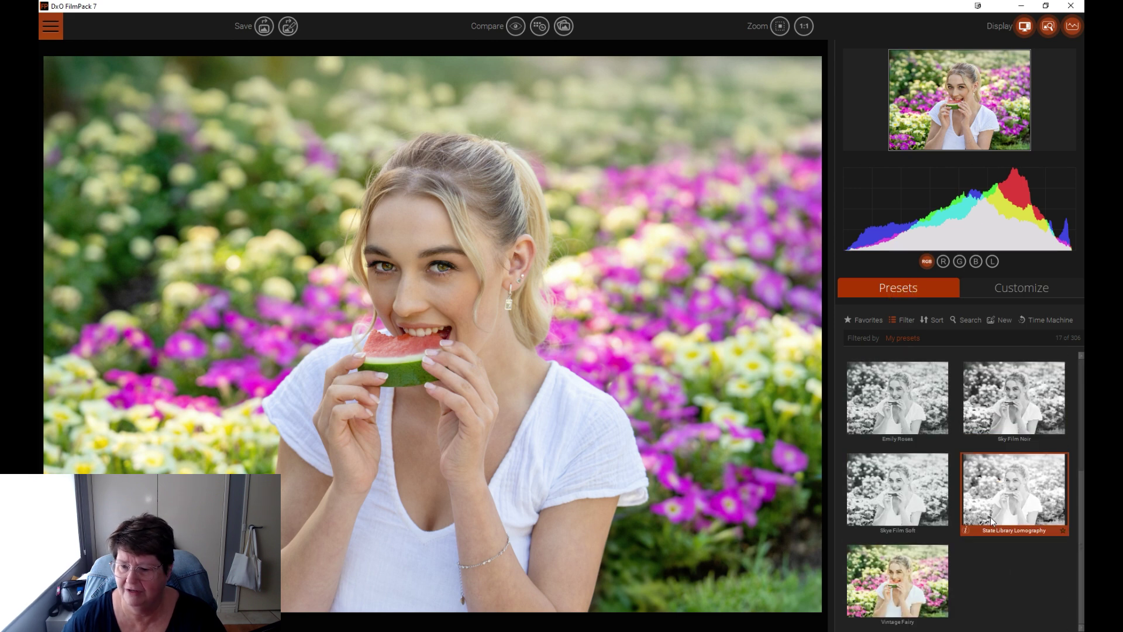
scroll(991, 522, up, 4)
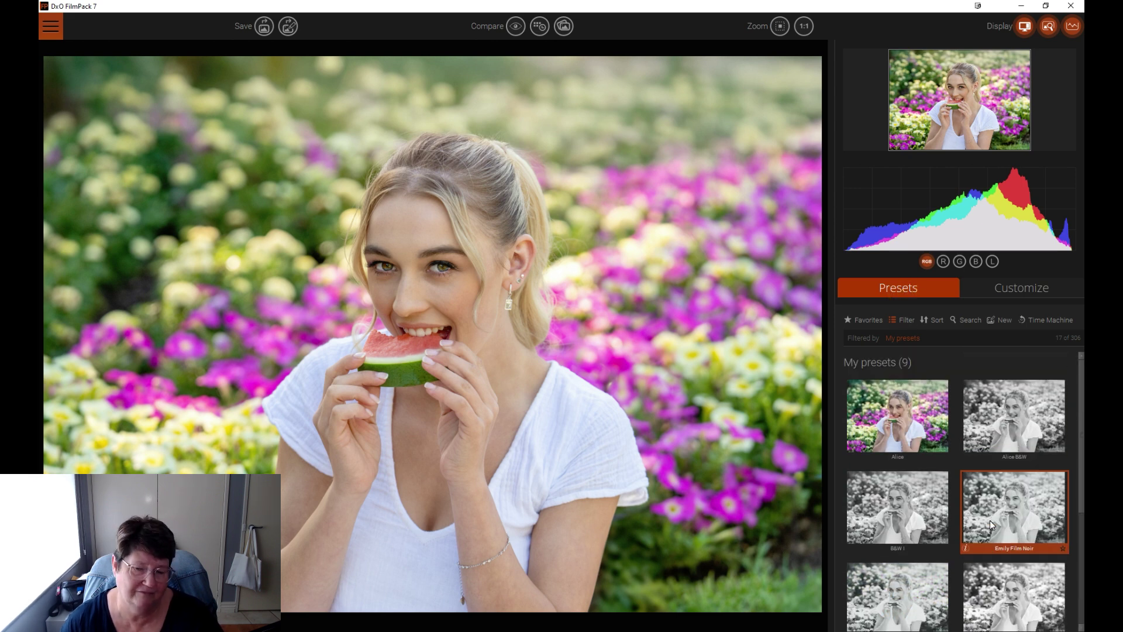
click(1041, 321)
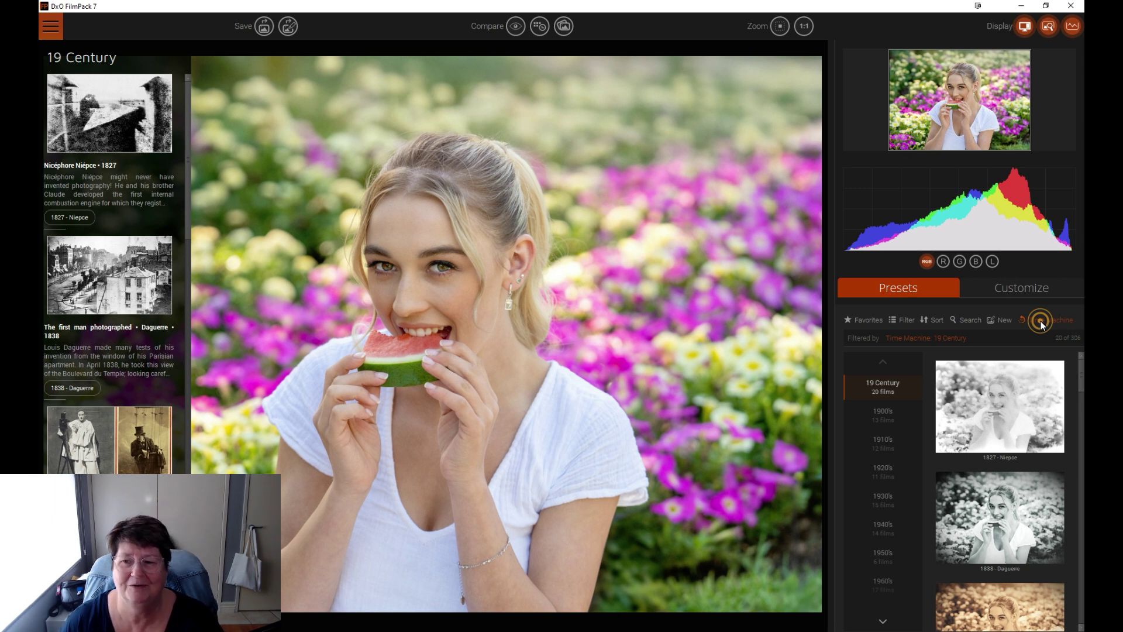
click(1027, 286)
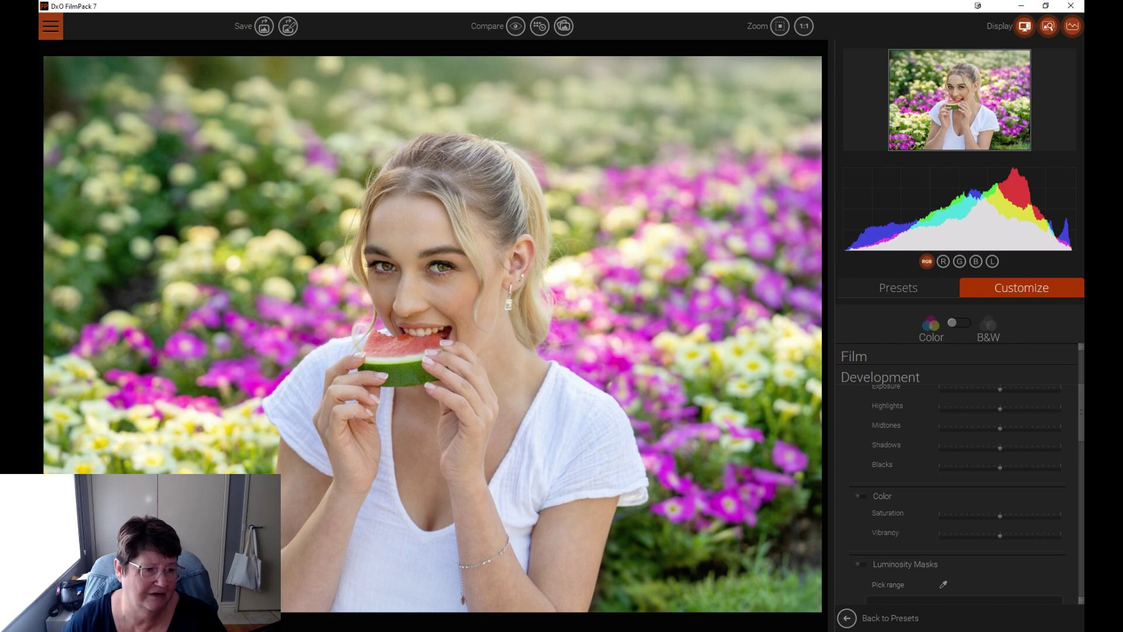
scroll(980, 383, down, 1)
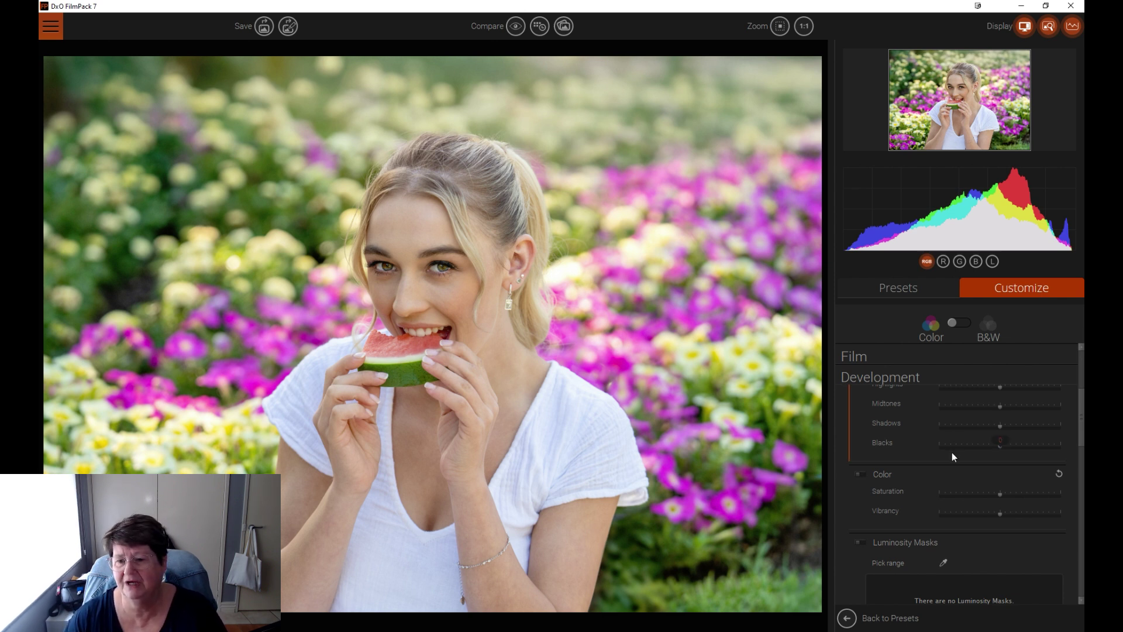
scroll(952, 456, up, 3)
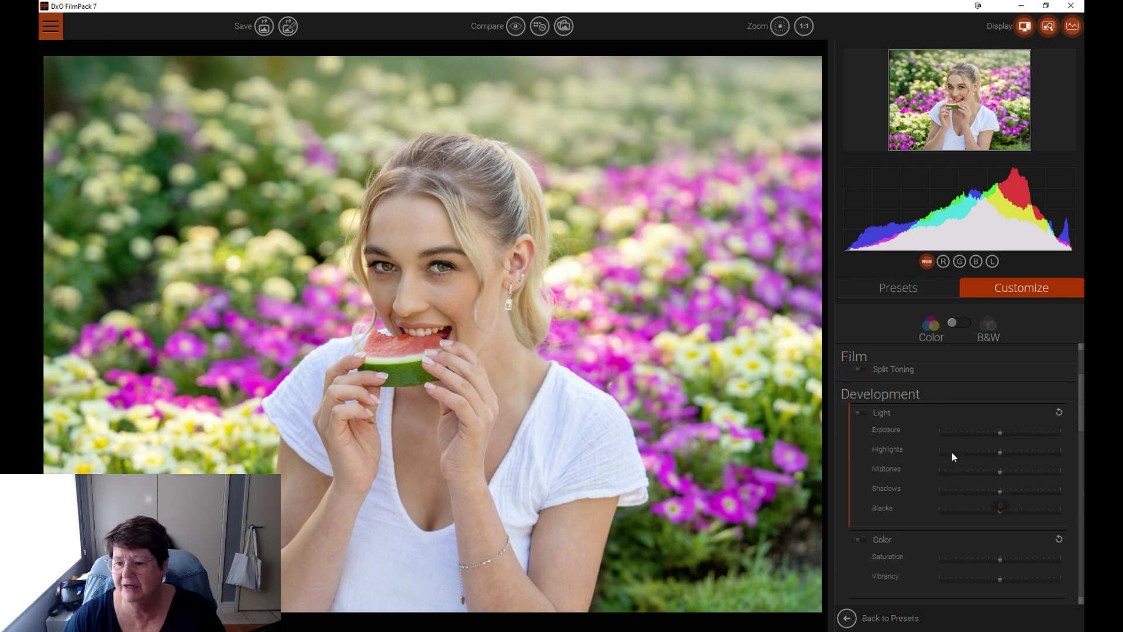
scroll(952, 451, down, 1)
scroll(952, 451, up, 2)
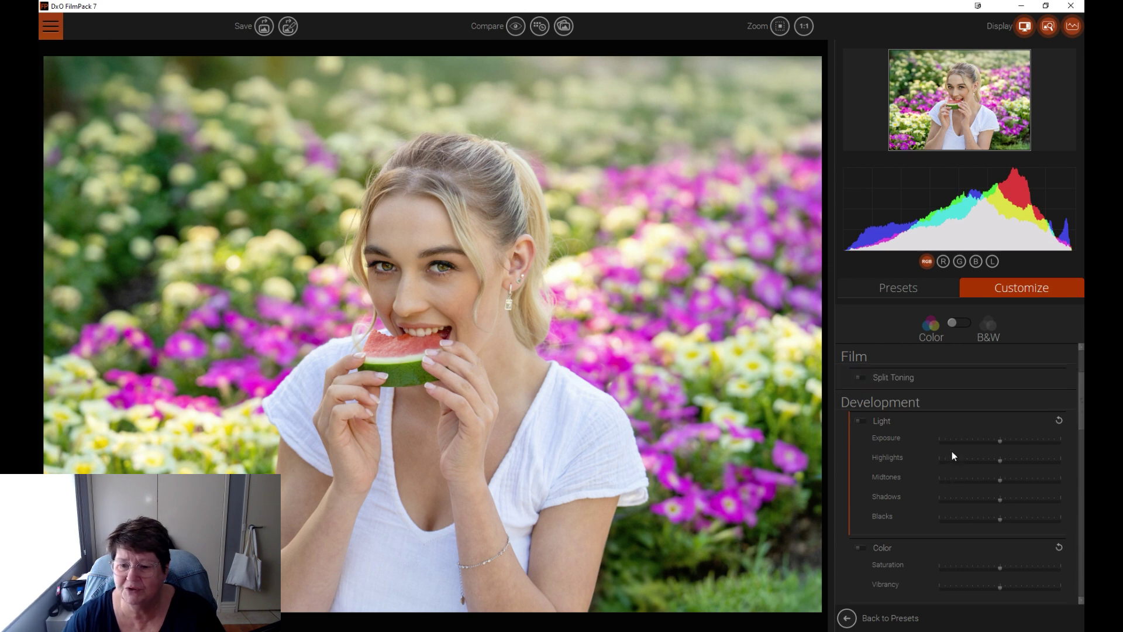
scroll(952, 452, down, 2)
scroll(952, 451, down, 5)
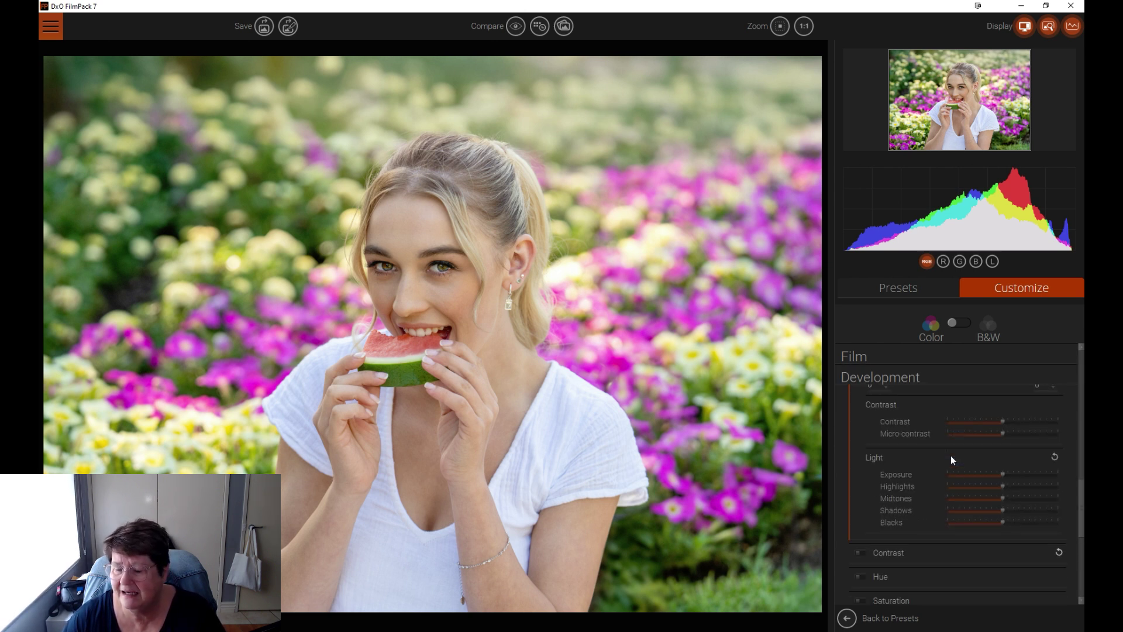
scroll(951, 460, up, 1)
scroll(951, 460, down, 2)
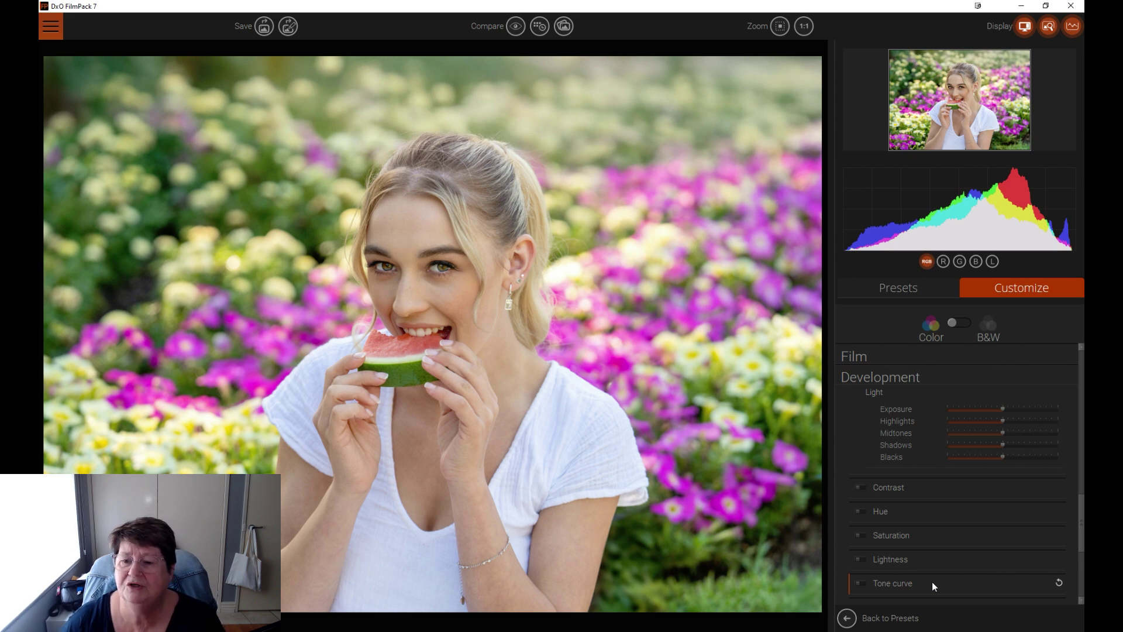
click(964, 324)
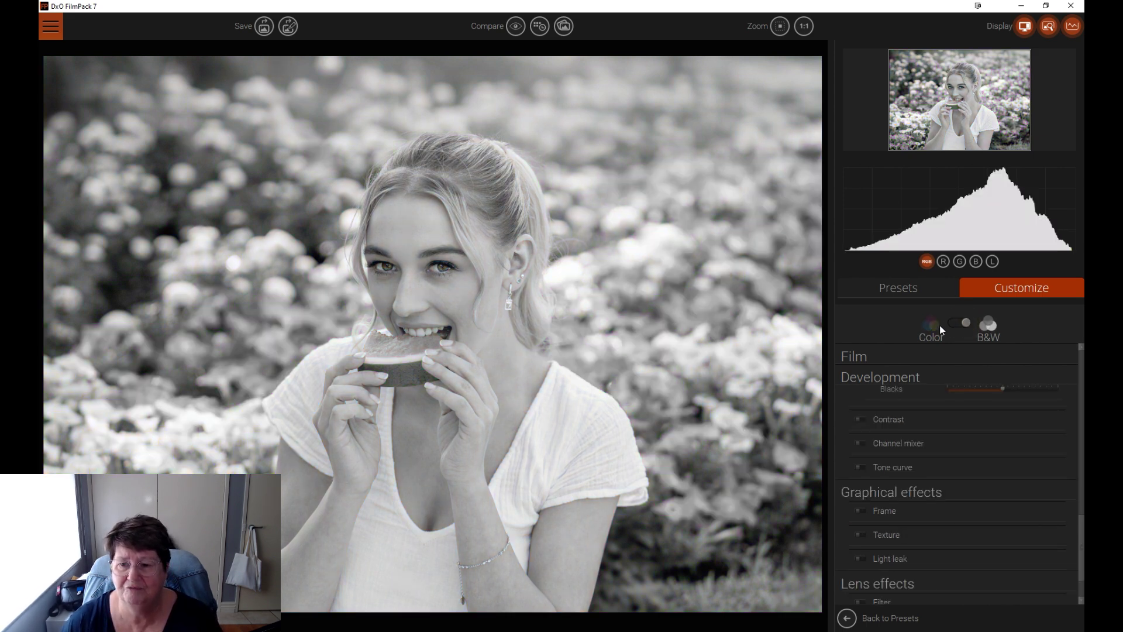
click(948, 322)
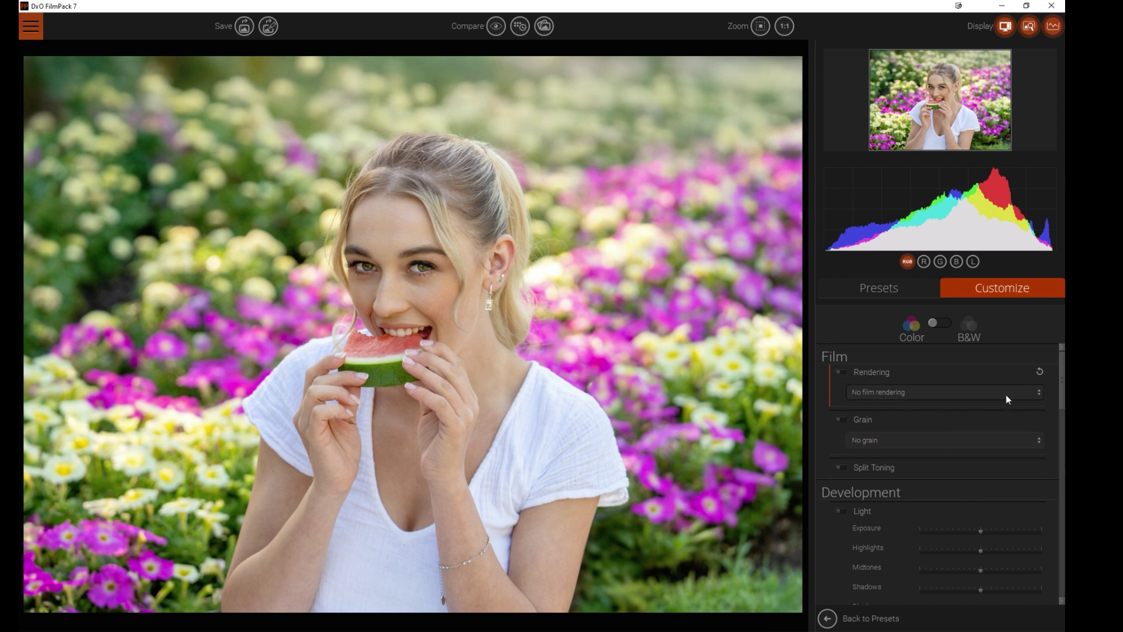
- Try Kodak Kodachrome 200 from the Rendering list, then switch to Kodak Elite Chrome 200
click(1039, 395)
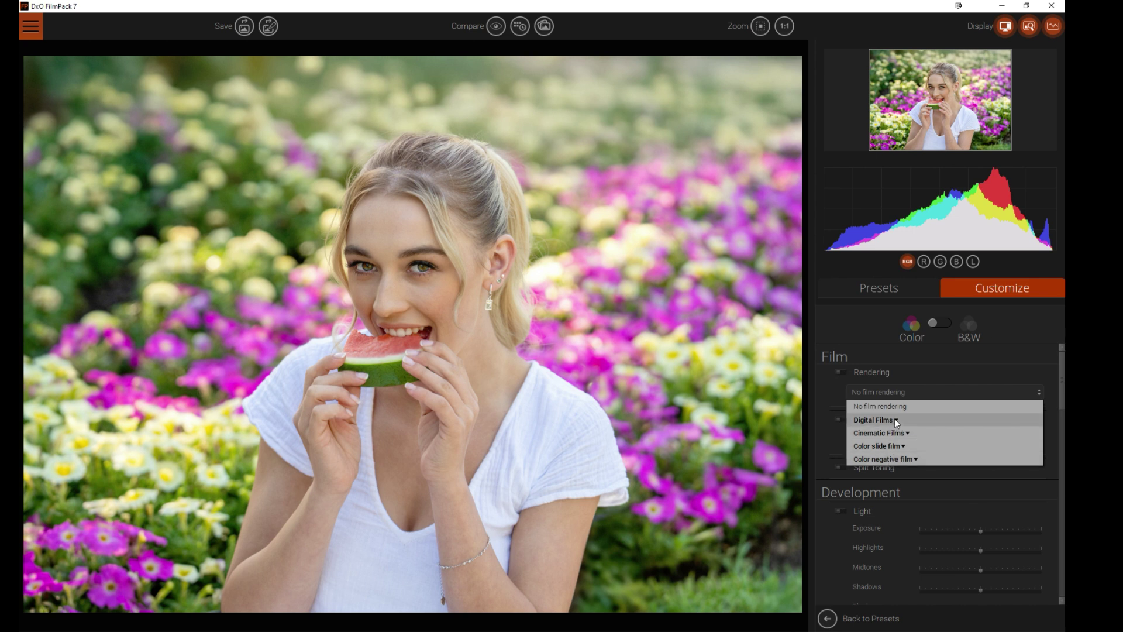
click(899, 434)
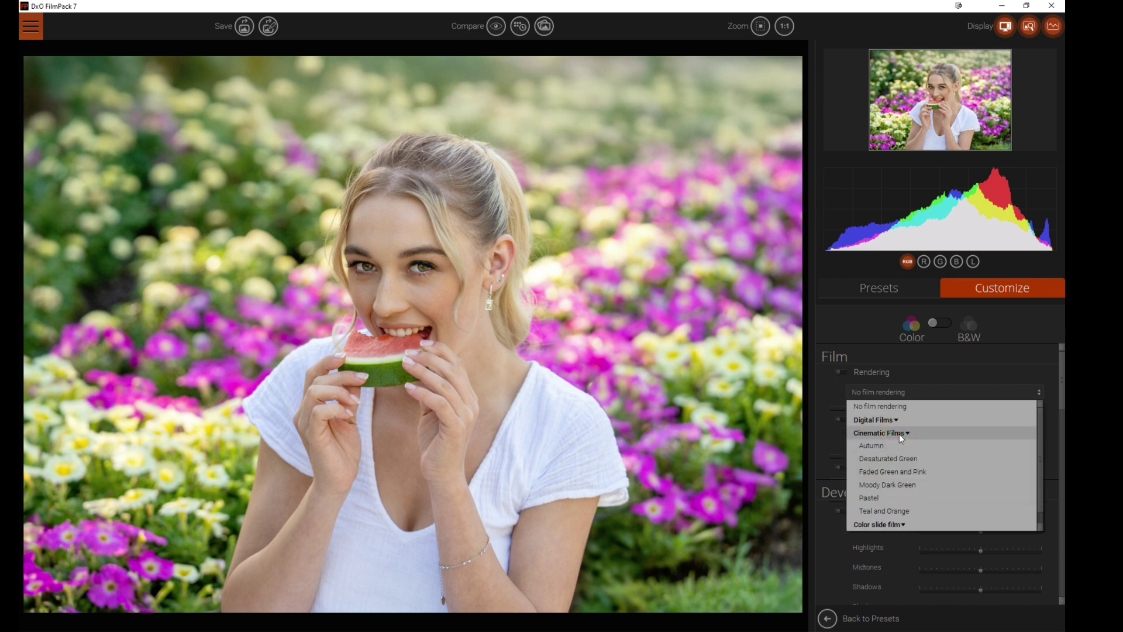
click(895, 420)
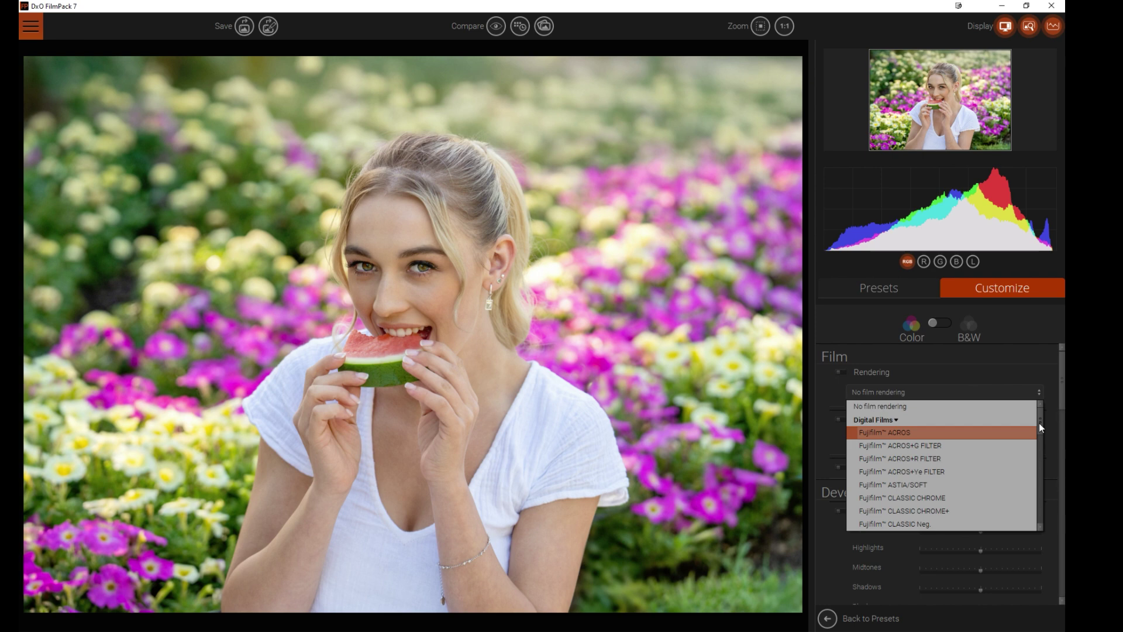
click(899, 432)
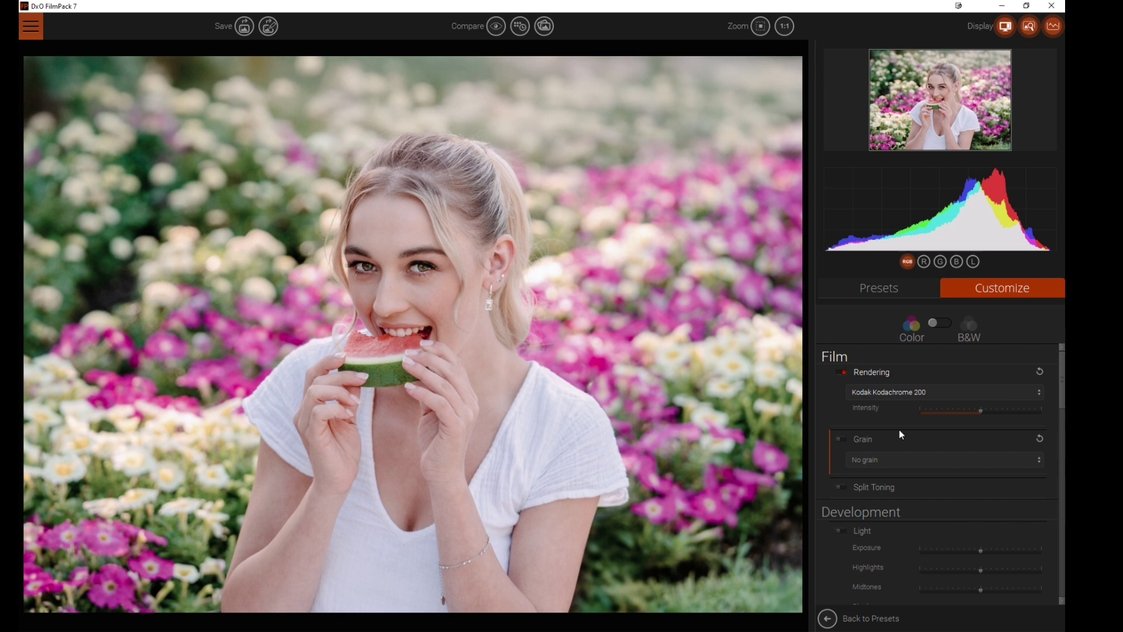
click(891, 390)
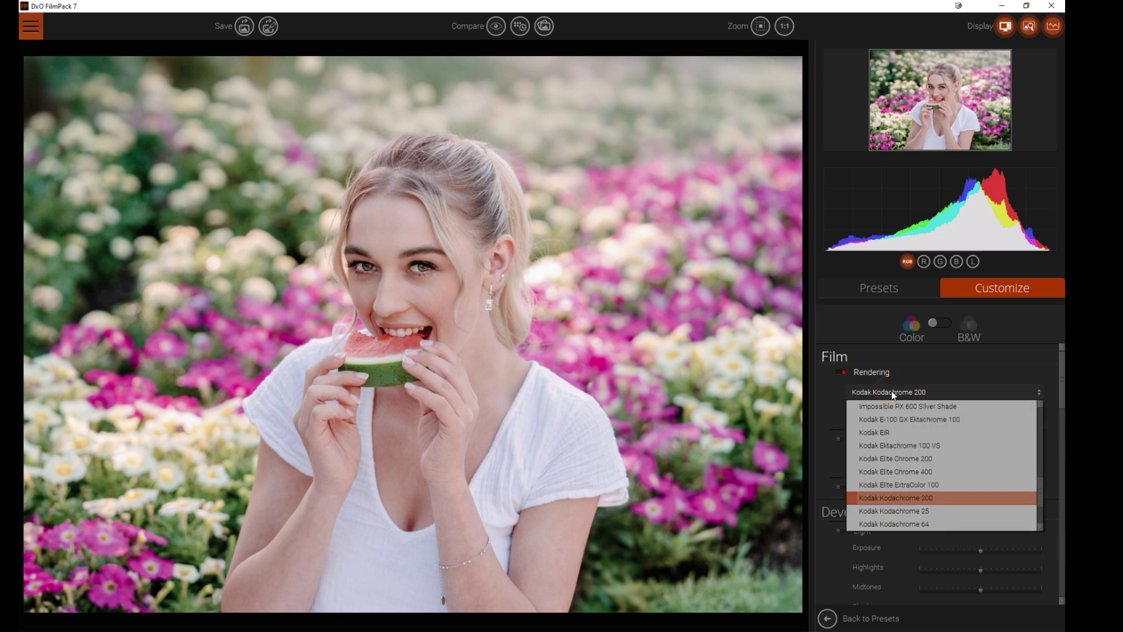
click(929, 459)
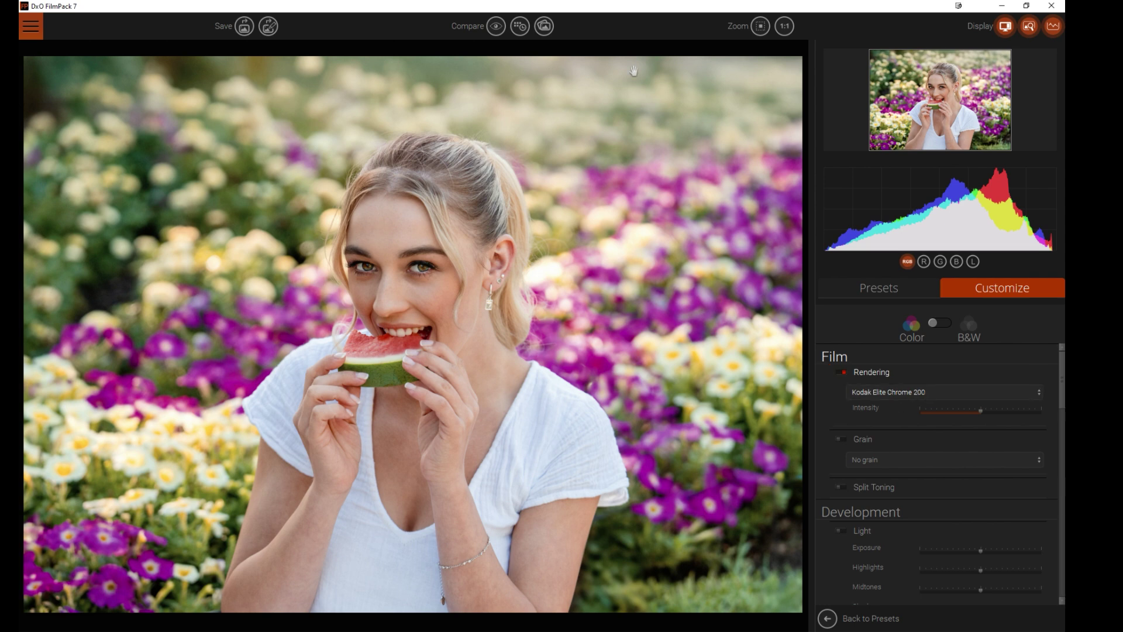
- Toggle Compare several times to check the original photo against the film edit
click(496, 28)
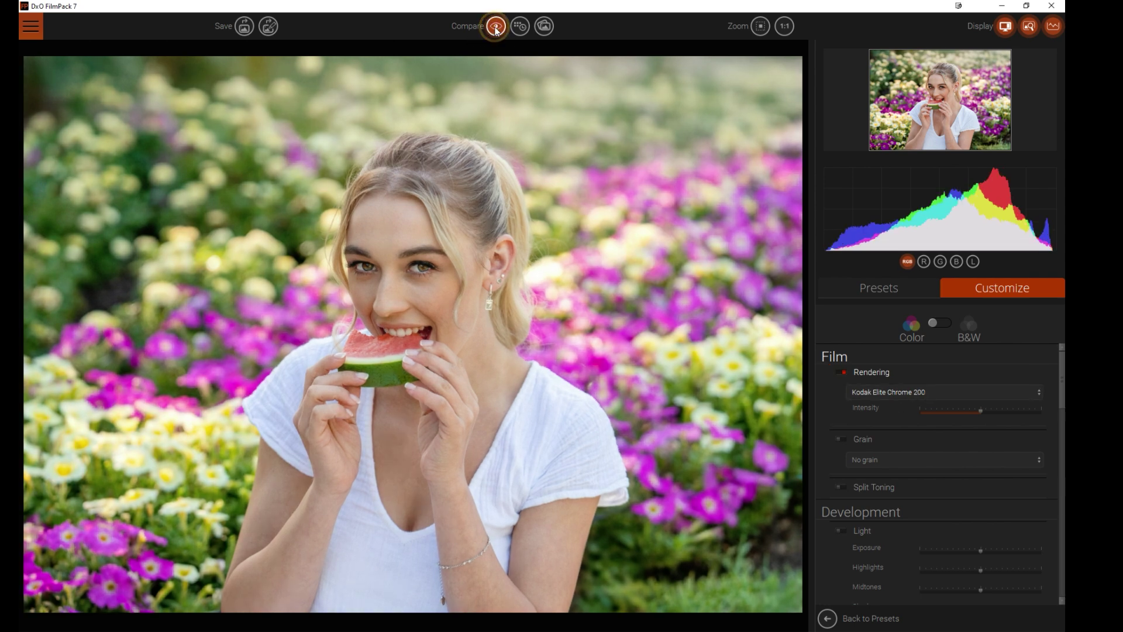
click(496, 27)
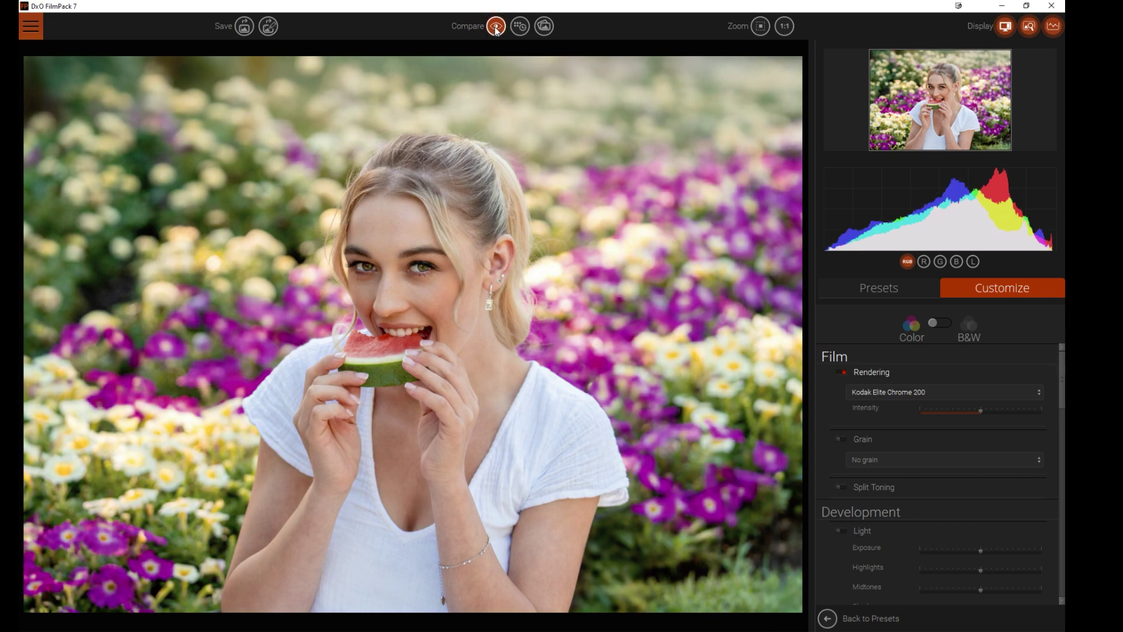
click(496, 27)
click(495, 28)
- Push Rendering Intensity to 200, then bring it back down to about 85
mouse_move(982, 417)
drag(977, 411, 932, 413)
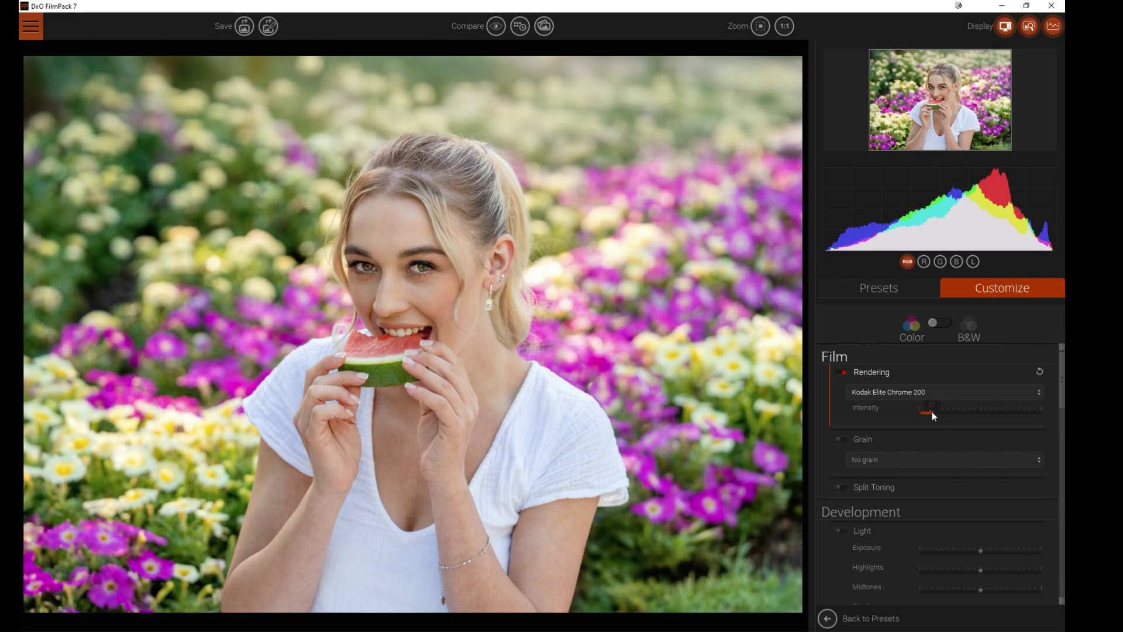
drag(1038, 416, 1056, 416)
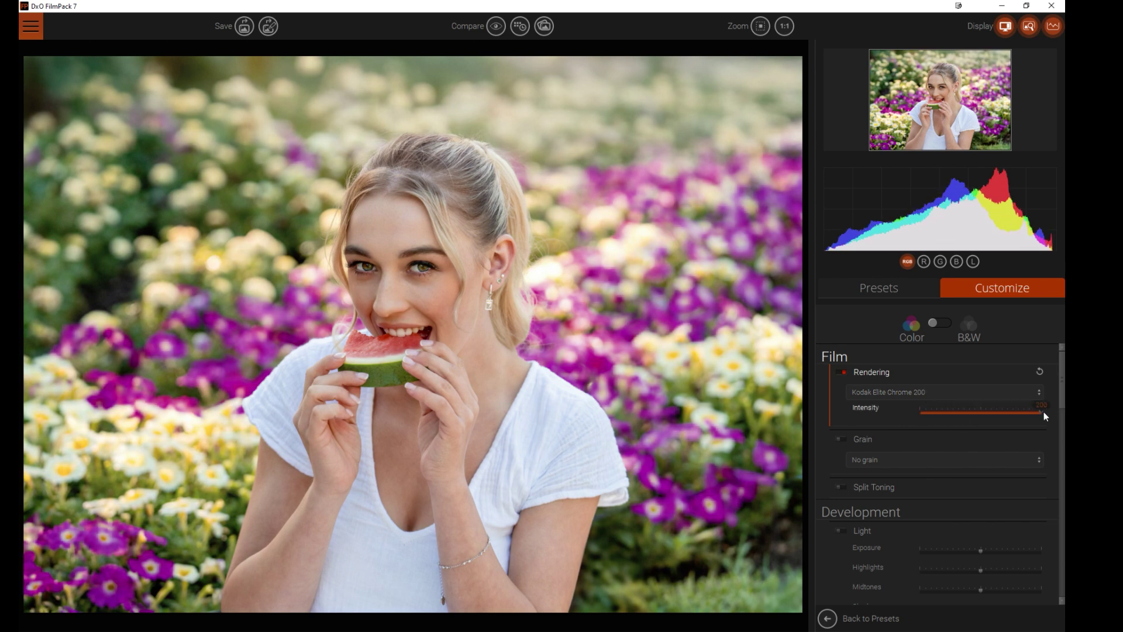
drag(1045, 415, 971, 414)
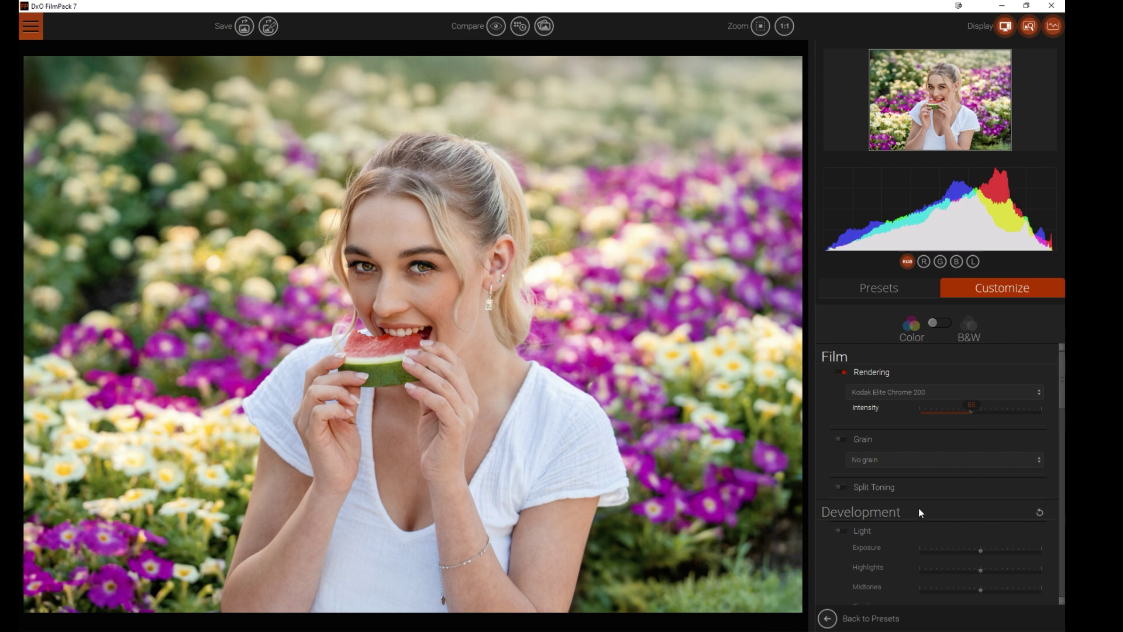
- Try film grain and view its grain types, then switch grain back off
click(842, 438)
click(867, 460)
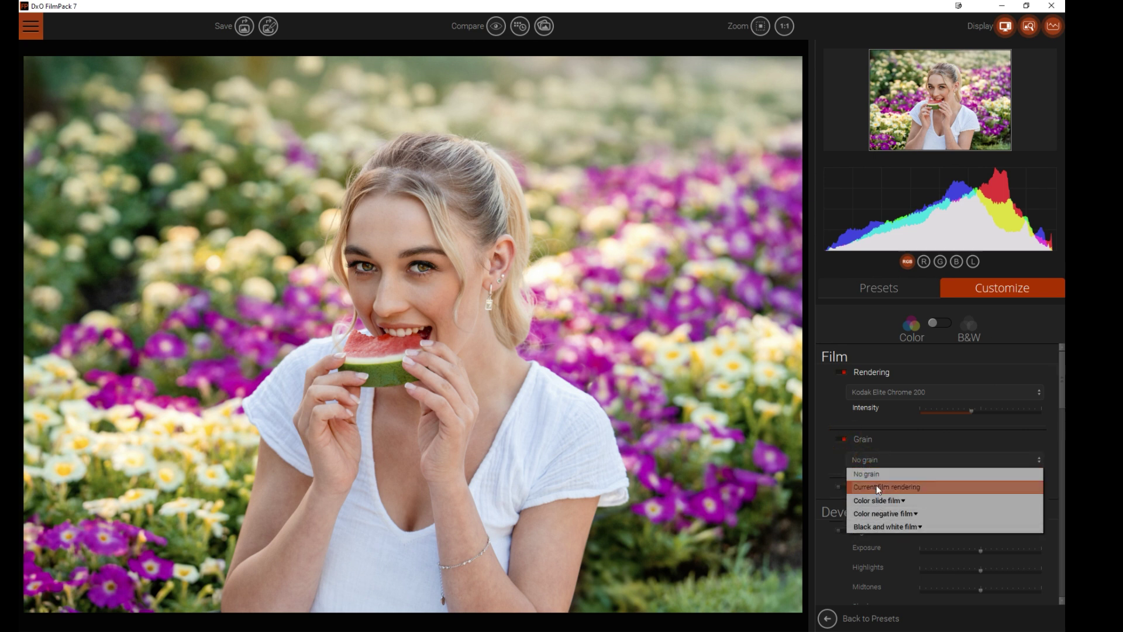
click(838, 441)
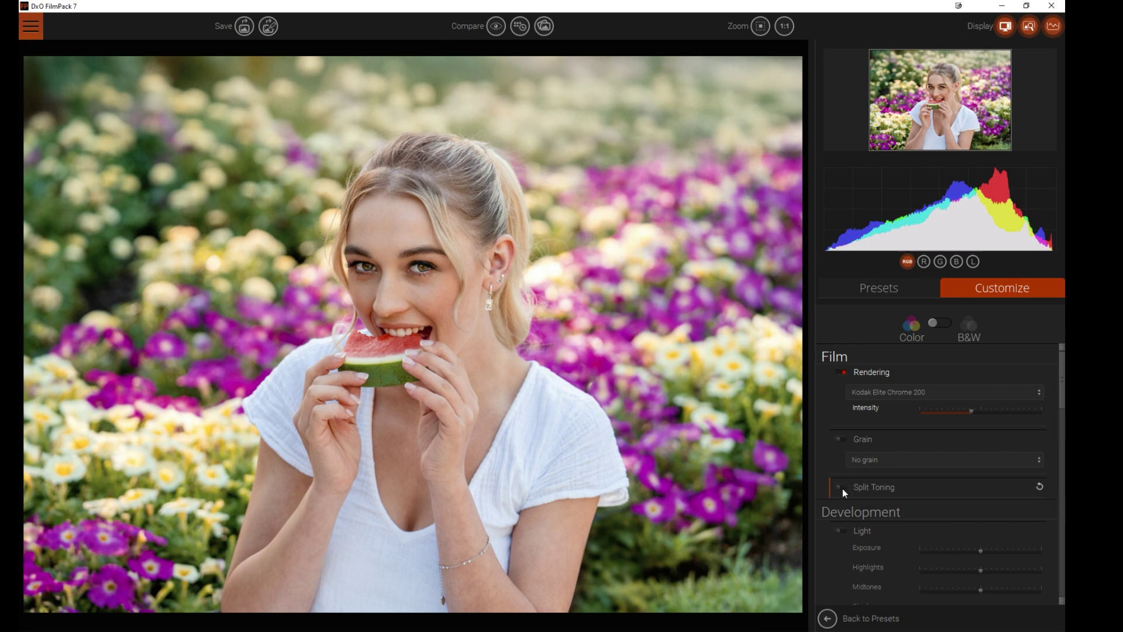
- In Split Toning, tint the highlights warm, nudge their hue and lower their saturation
click(888, 485)
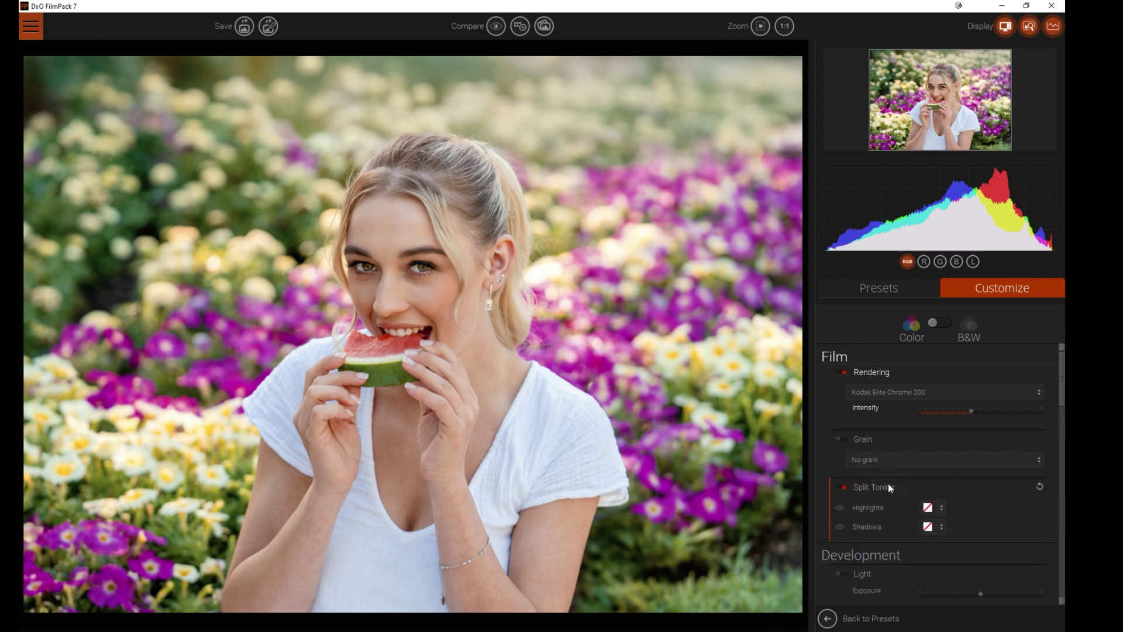
click(928, 507)
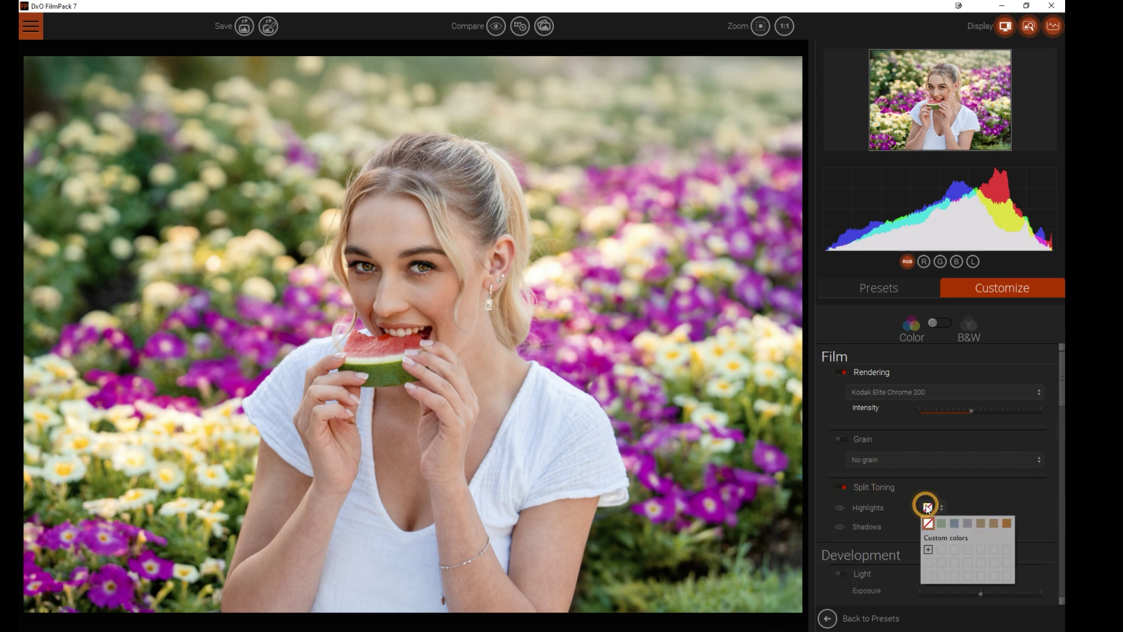
click(991, 522)
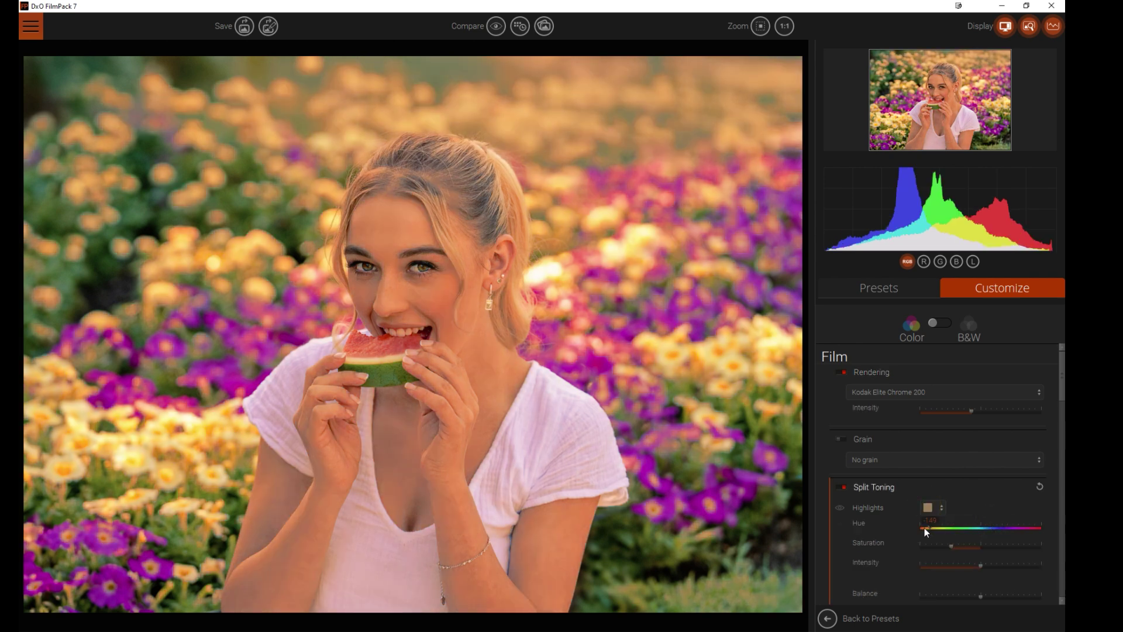
drag(924, 528, 931, 528)
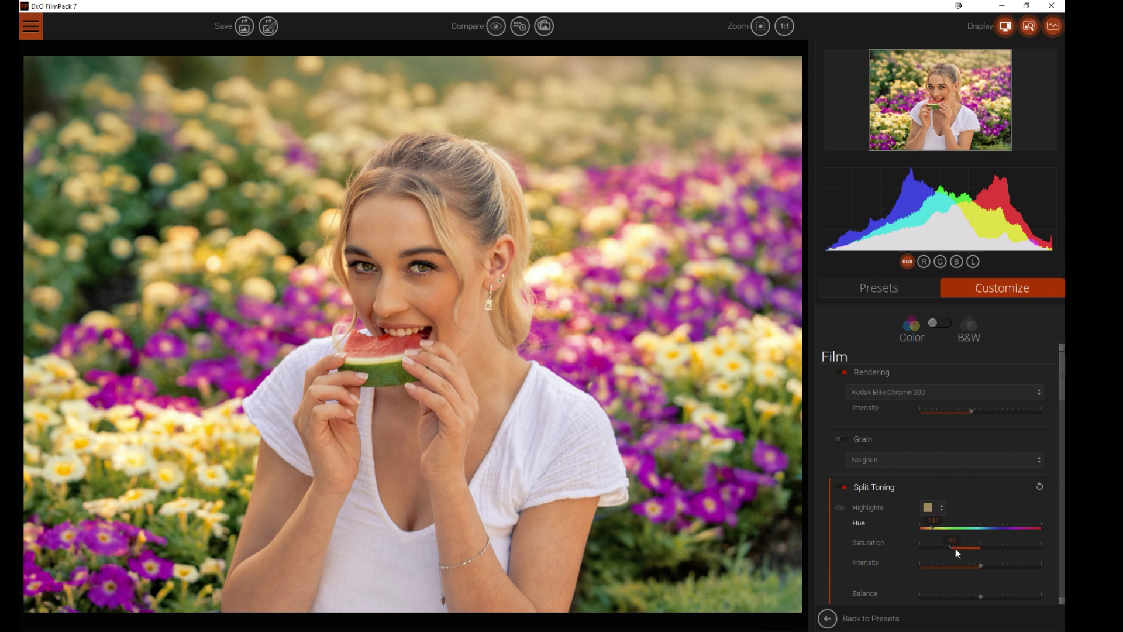
drag(952, 549, 846, 549)
- Give the shadows a grey-blue swatch and shift the Shadows Hue toward teal
scroll(870, 542, down, 1)
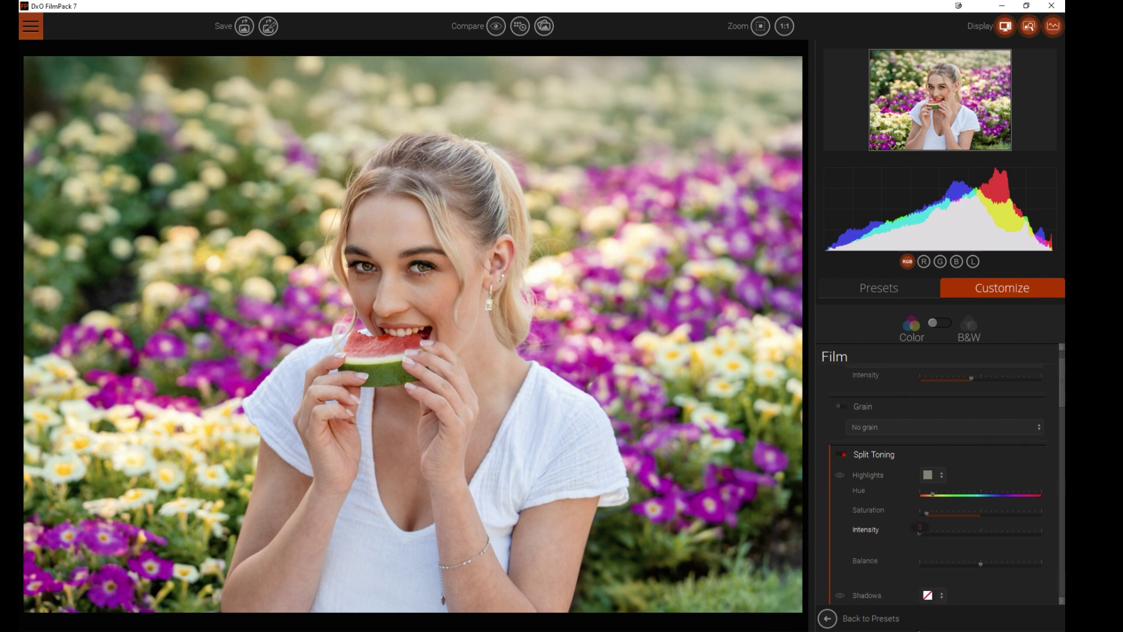
click(927, 595)
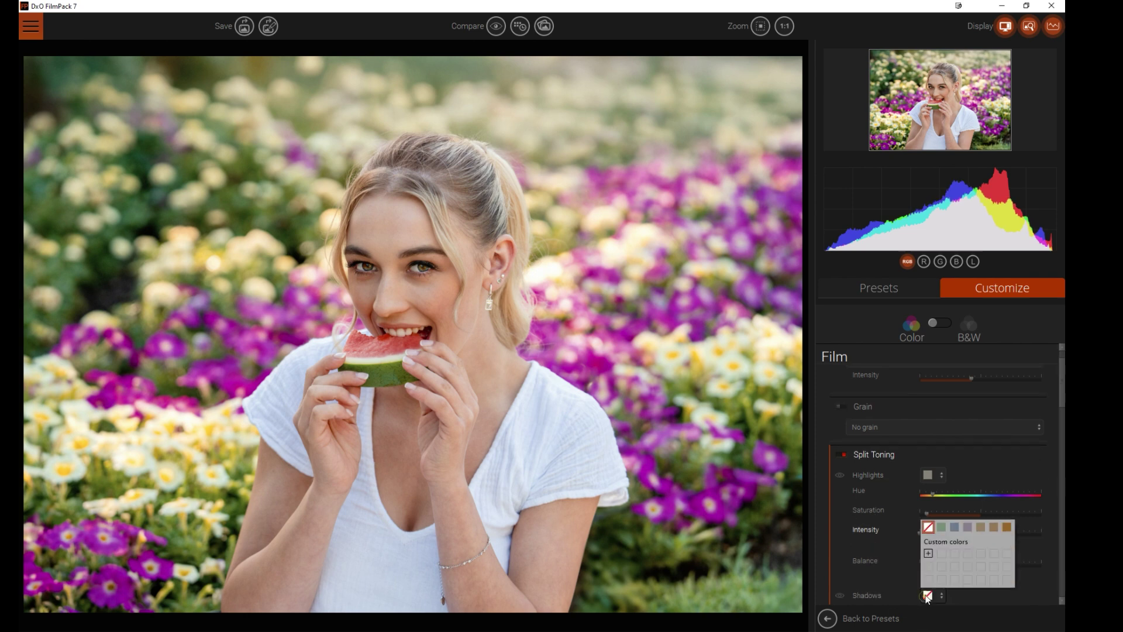
click(954, 528)
scroll(969, 556, down, 2)
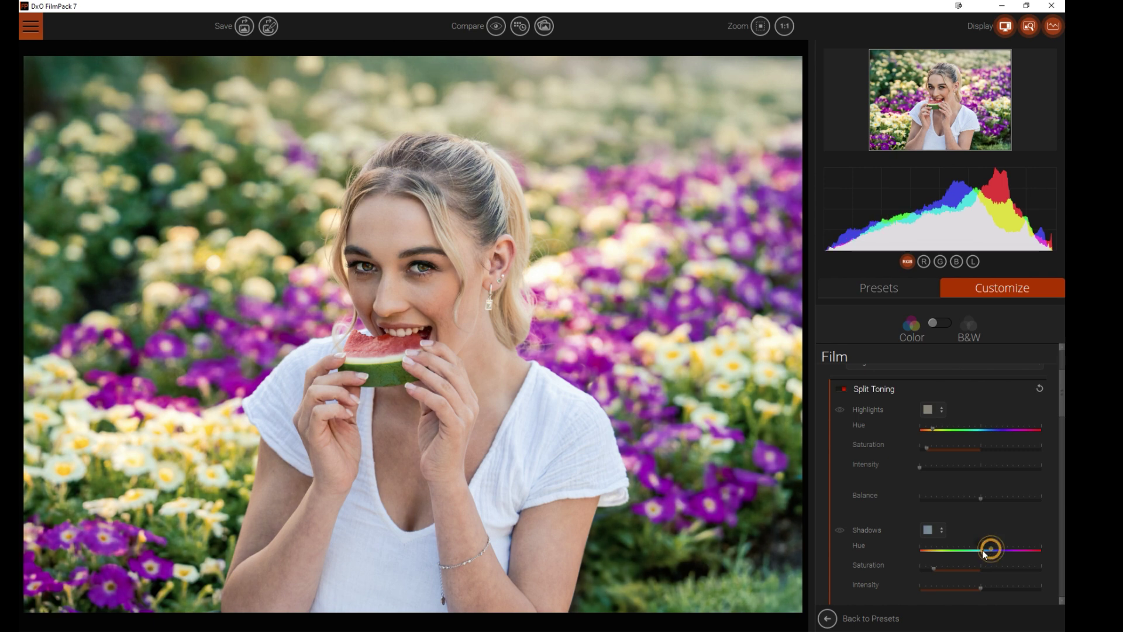
drag(990, 548, 976, 570)
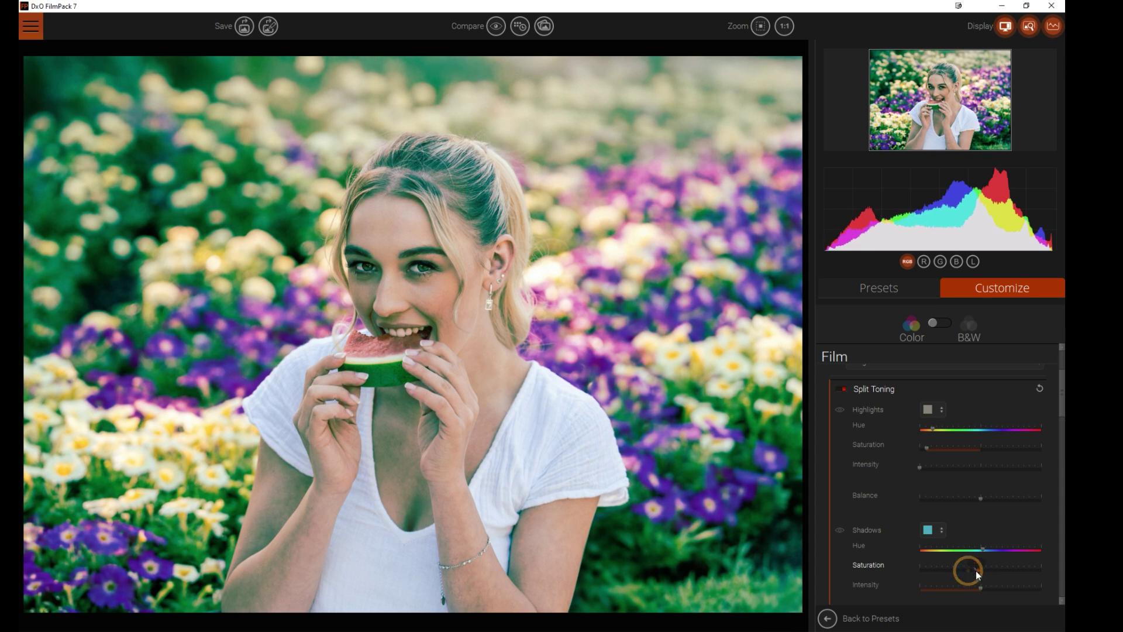
- Turn off and reset split toning, then raise Exposure to 0.6 and adjust Blacks
click(839, 531)
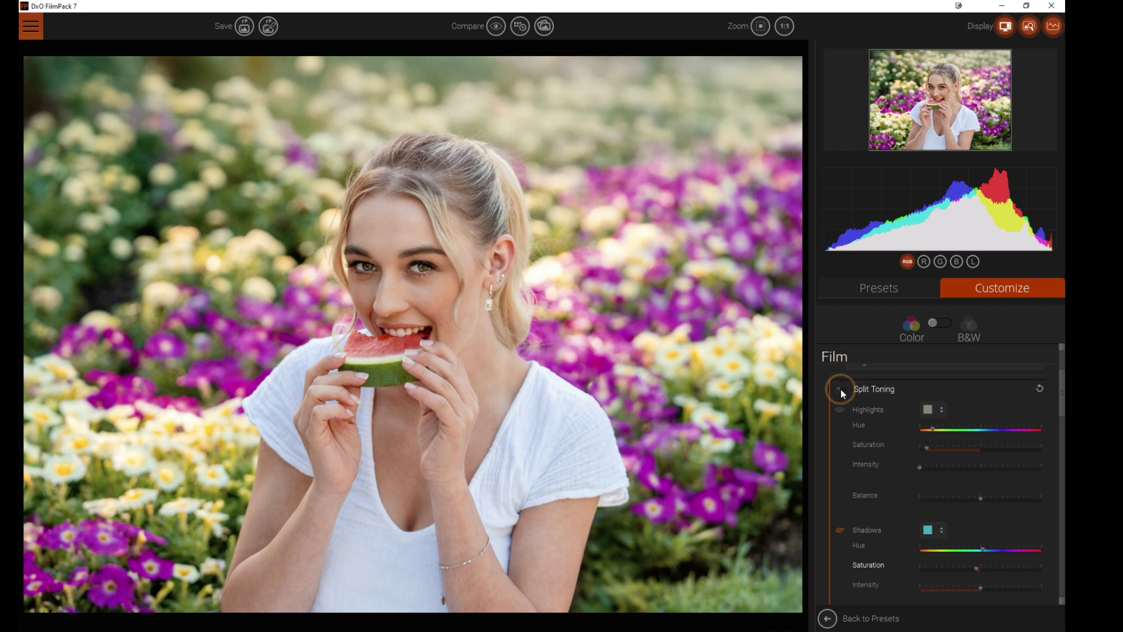
click(1038, 387)
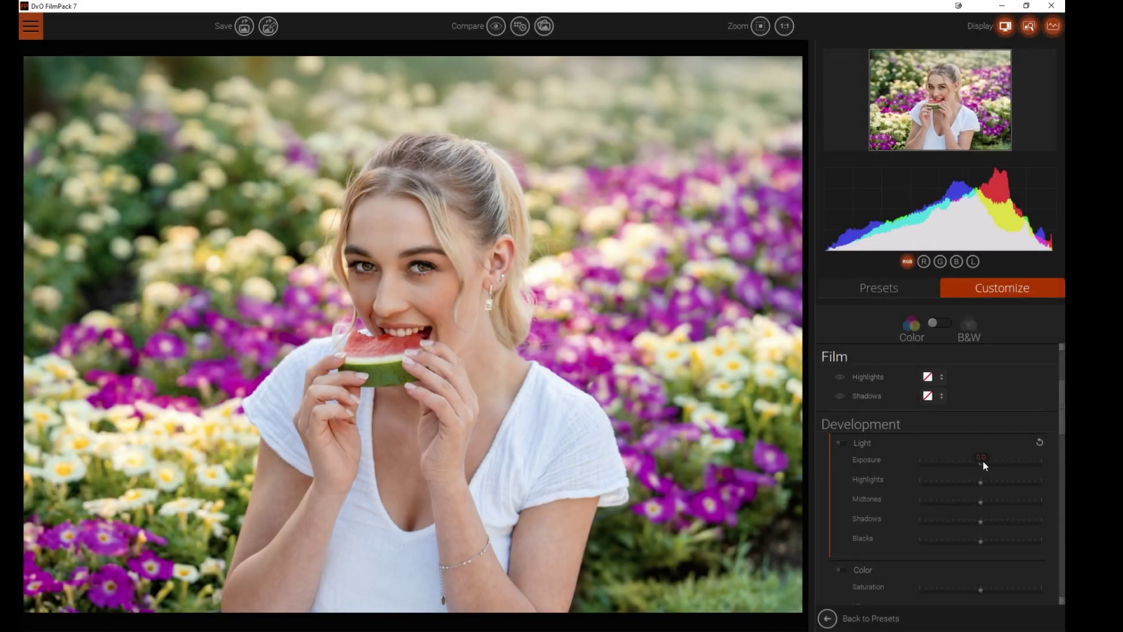
drag(982, 461, 974, 502)
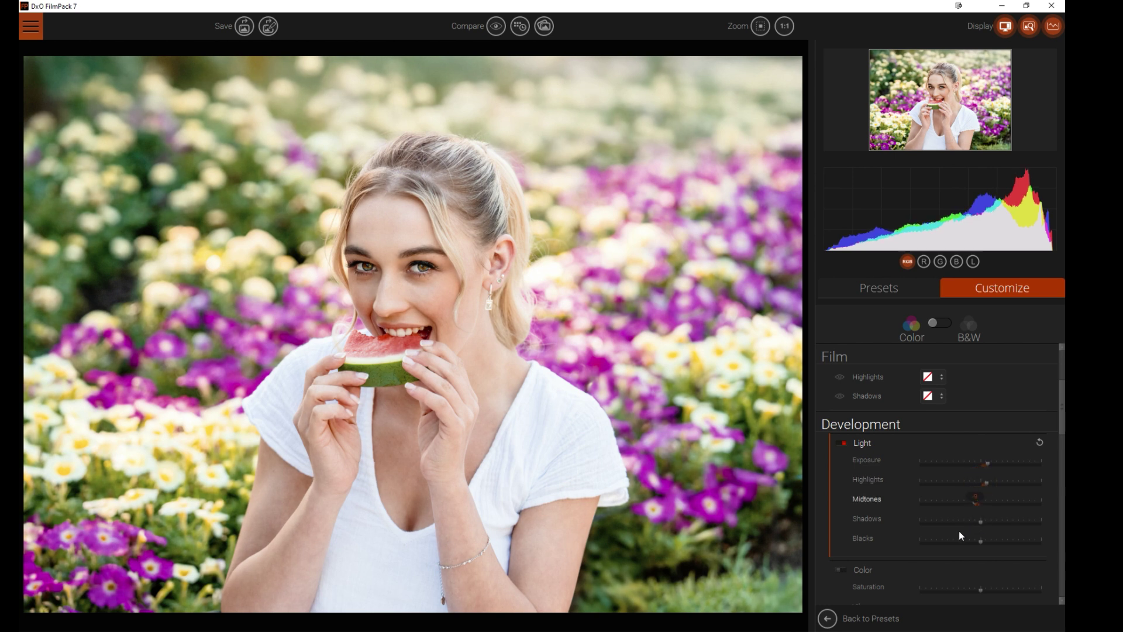
click(980, 538)
scroll(1000, 534, down, 1)
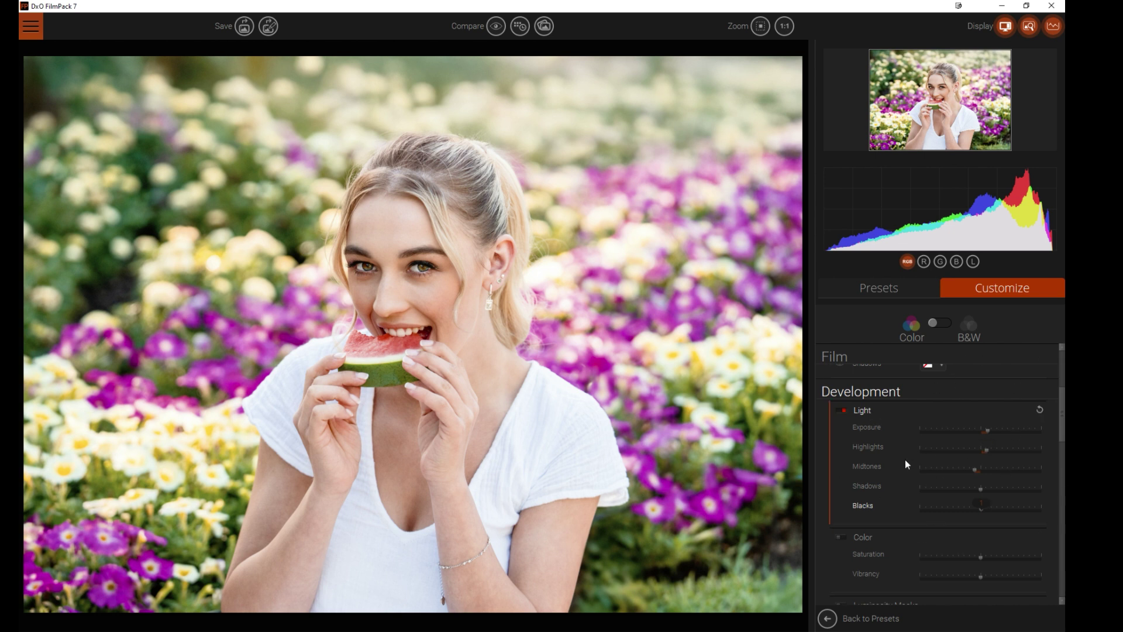
- Raise Color Saturation, then add Luminosity Mask #01, disable it and reset masks
scroll(904, 458, down, 1)
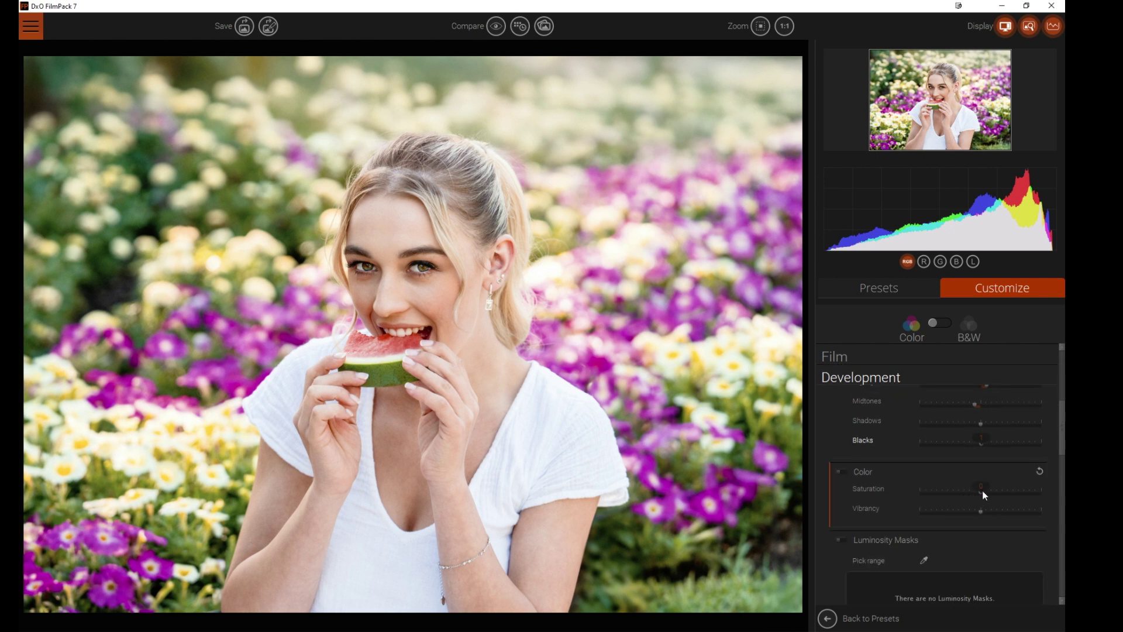
mouse_move(978, 493)
mouse_down()
mouse_move(991, 493)
mouse_move(966, 494)
mouse_move(995, 511)
mouse_move(987, 492)
mouse_up()
scroll(942, 513, down, 1)
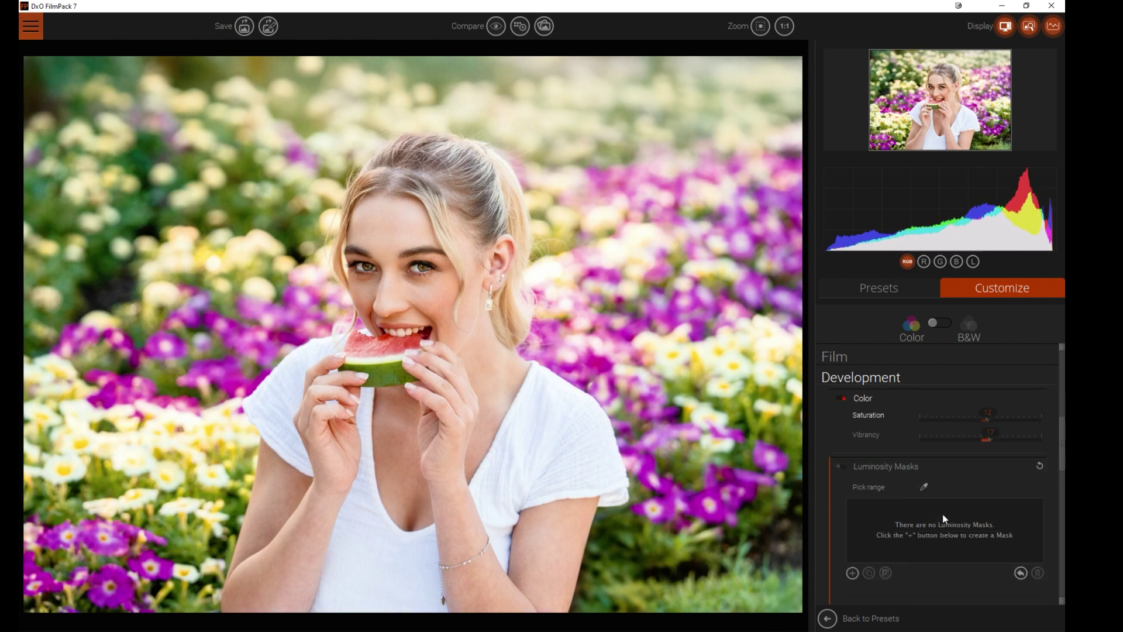
click(844, 465)
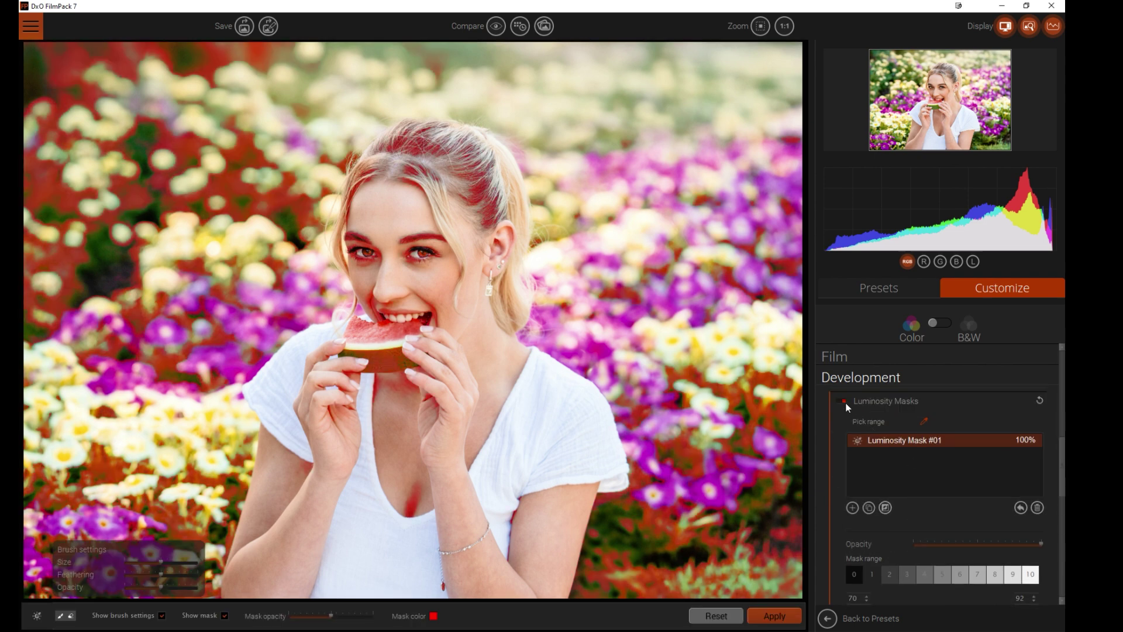
click(841, 402)
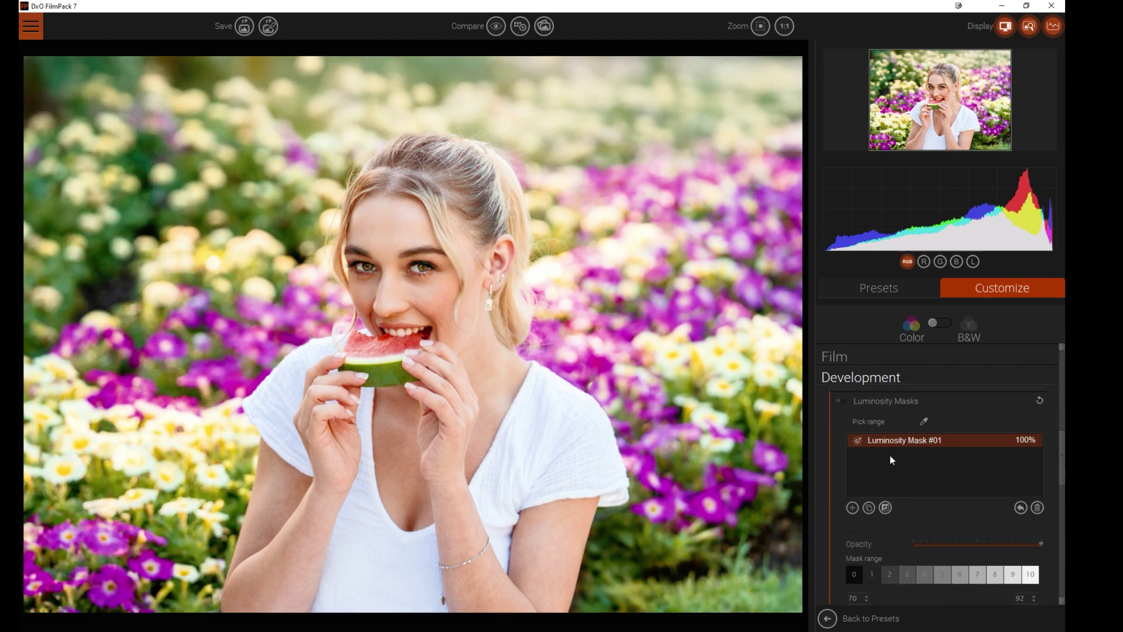
click(1037, 400)
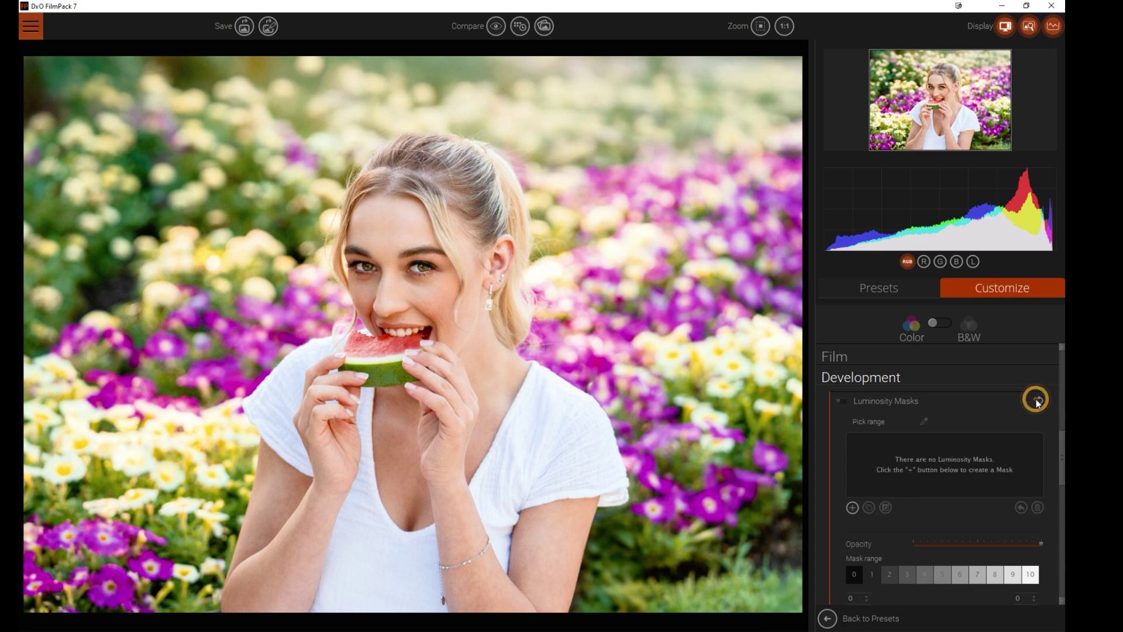
scroll(935, 457, down, 2)
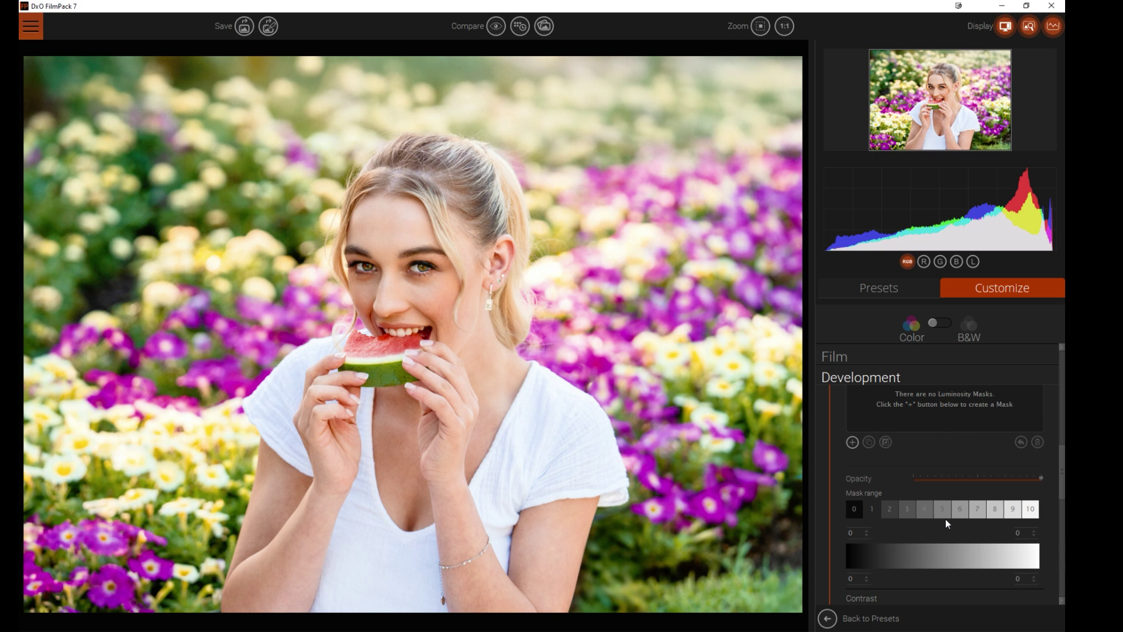
- Expand Contrast and try Micro-contrast and Fine contrast, returning both to 0
scroll(945, 519, up, 3)
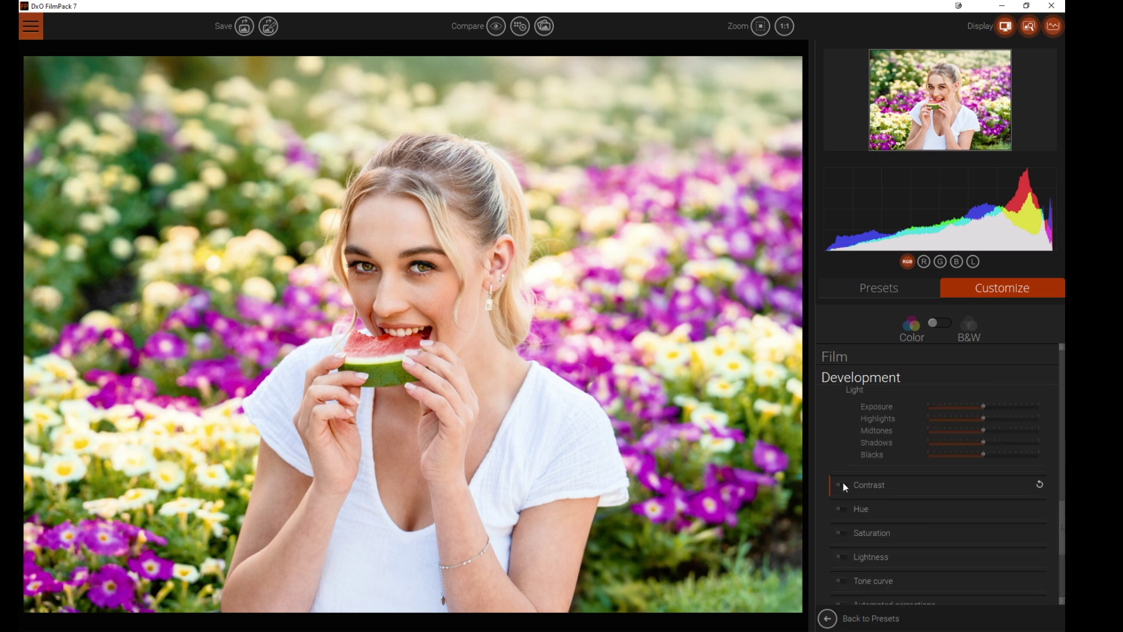
click(923, 486)
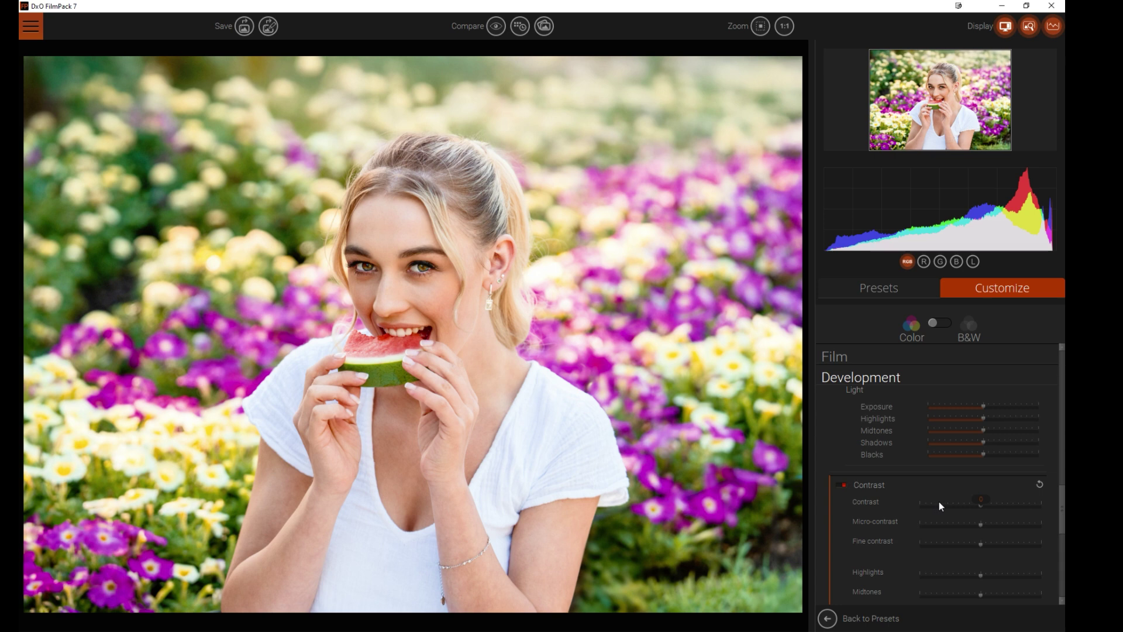
drag(980, 524, 1031, 526)
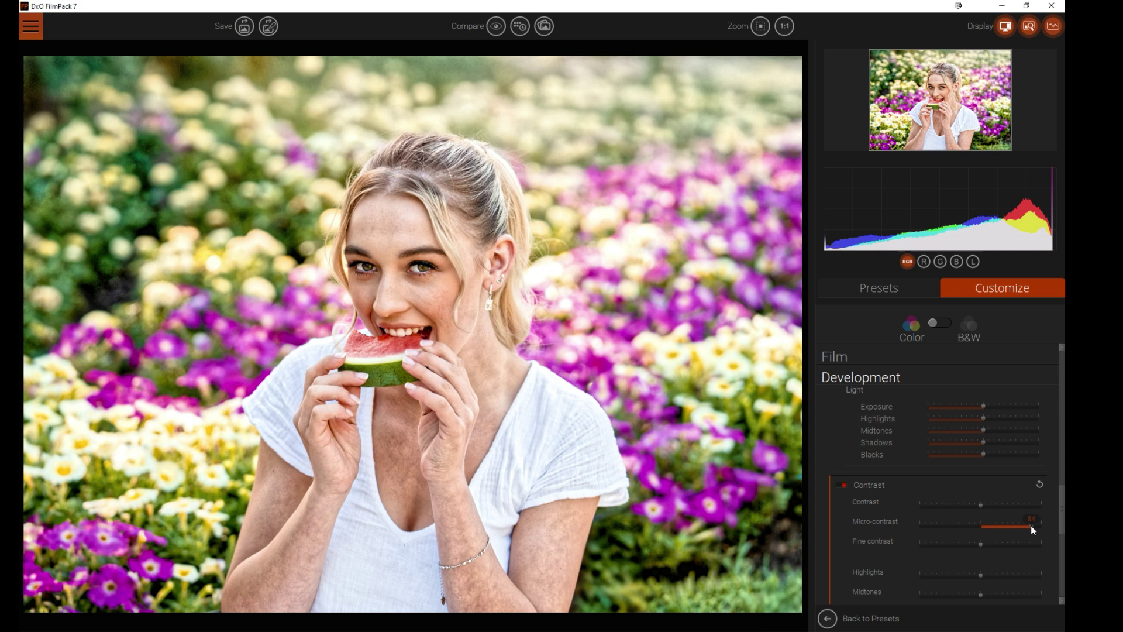
drag(999, 525, 981, 523)
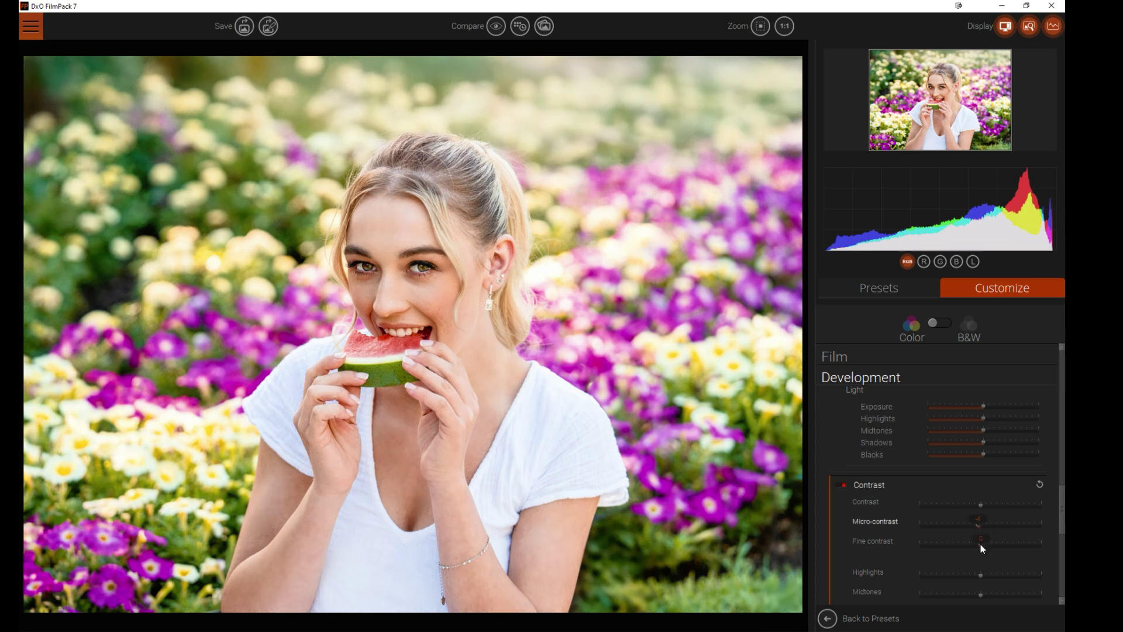
click(982, 545)
drag(1028, 548, 1037, 548)
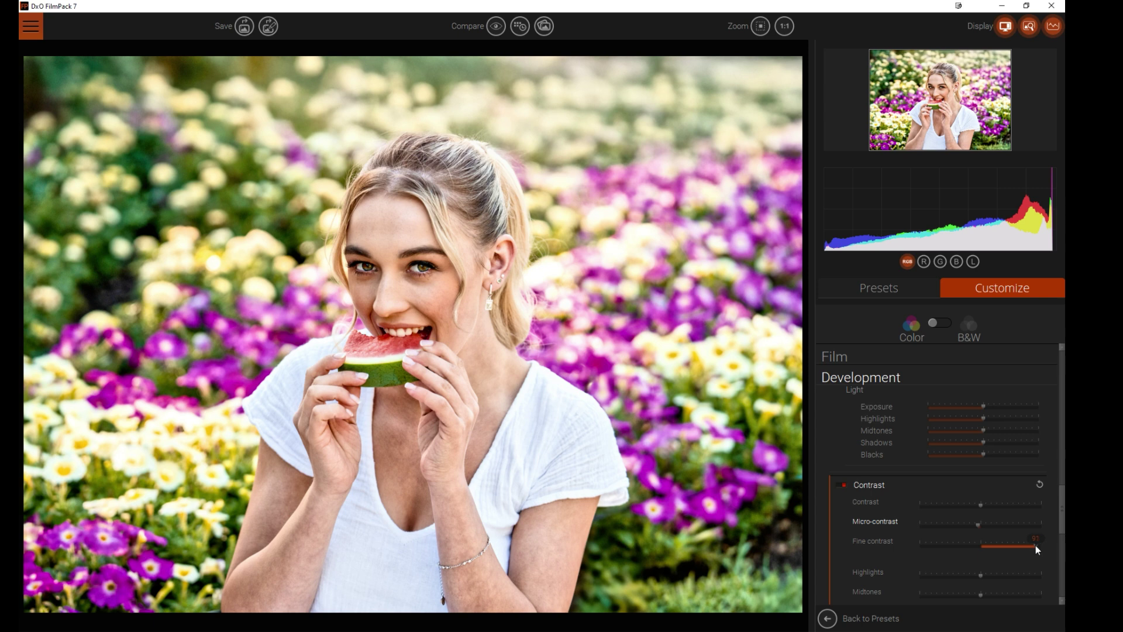
drag(1033, 545, 980, 541)
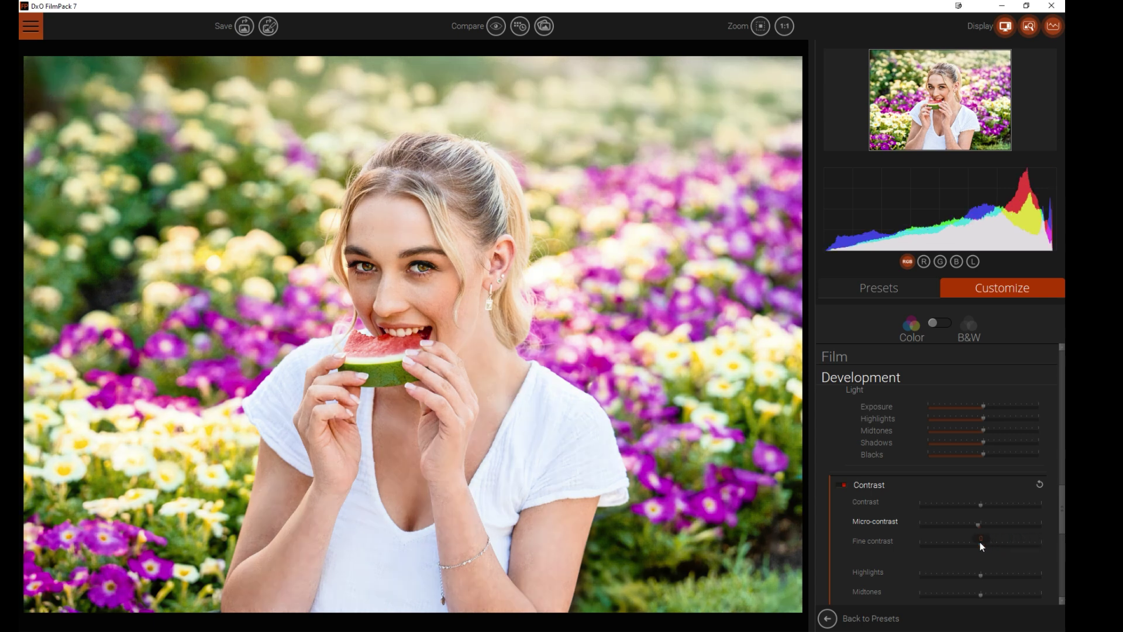
- Try maximum overall Contrast, then settle it at a moderate value of about 16
click(981, 505)
drag(980, 505, 886, 504)
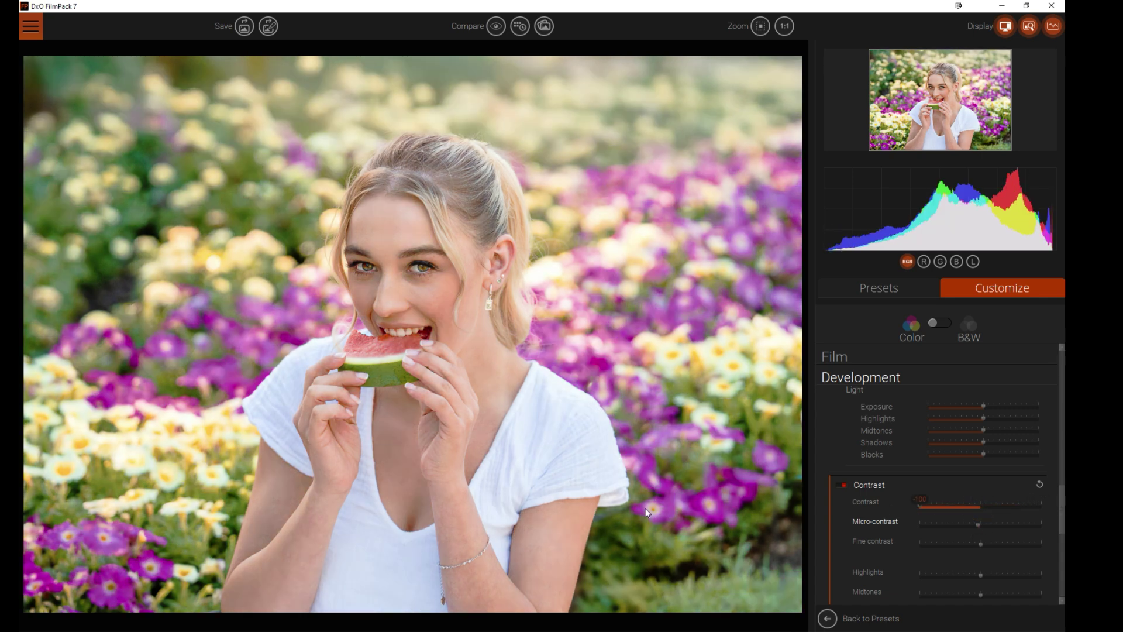
drag(810, 503, 991, 512)
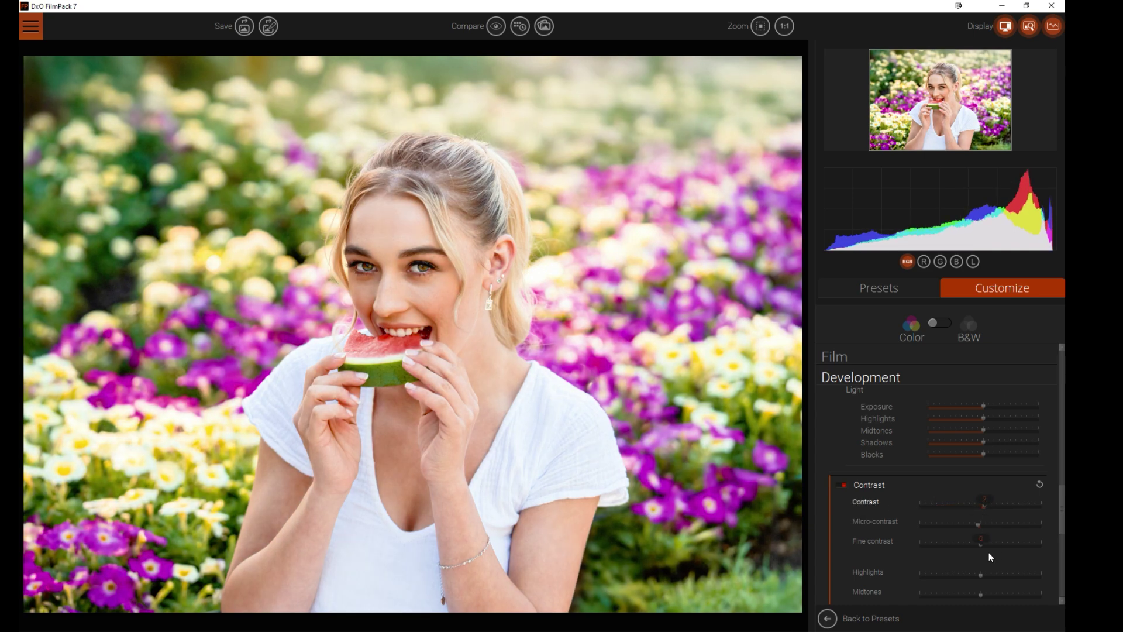
- Set Highlights contrast to about -10 and lower Midtones contrast to -22
scroll(991, 573, down, 1)
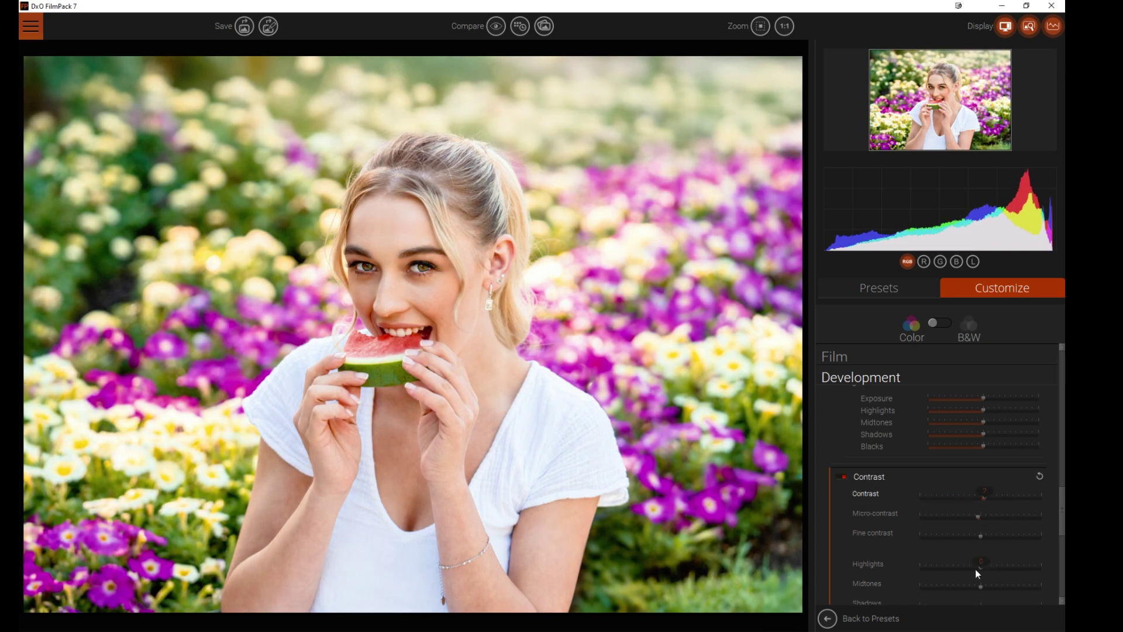
drag(981, 566, 1056, 569)
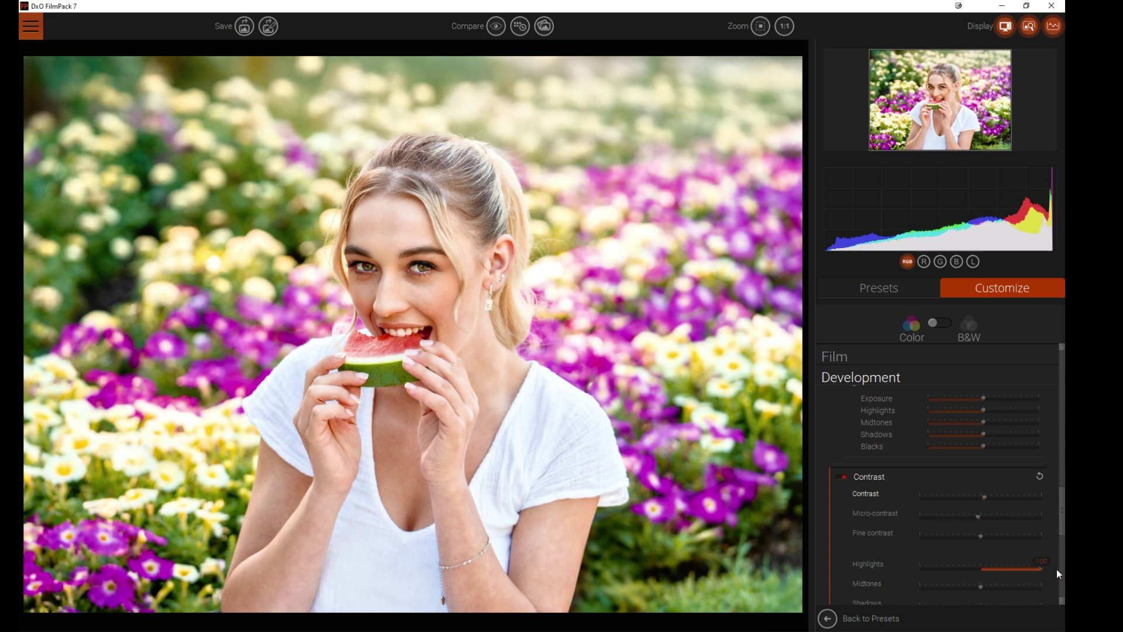
drag(987, 567, 972, 588)
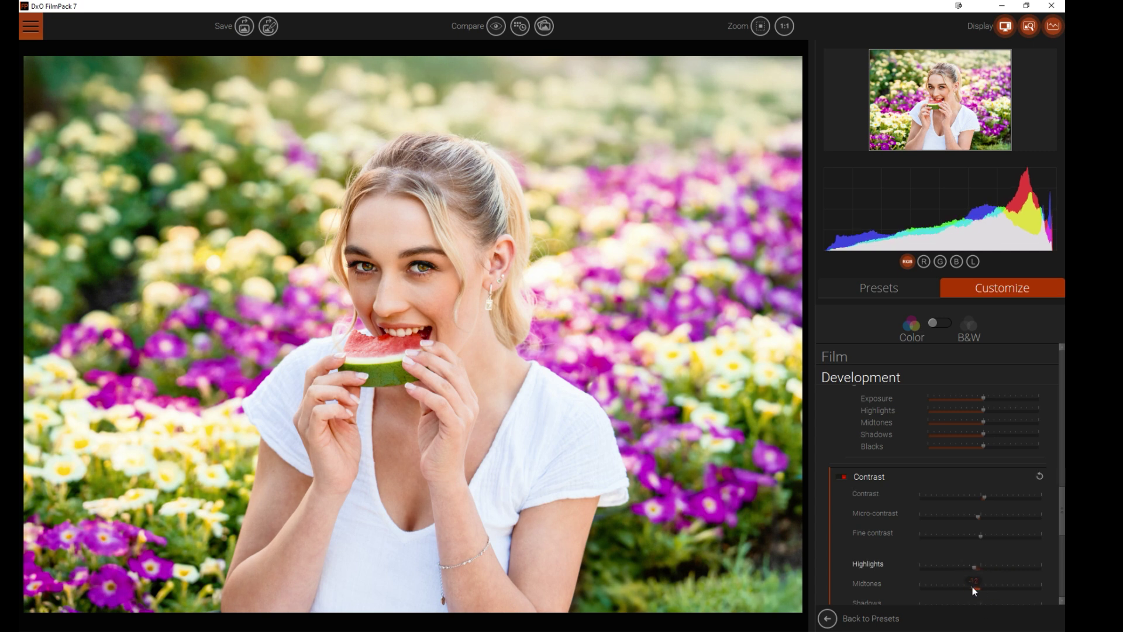
scroll(1002, 550, down, 1)
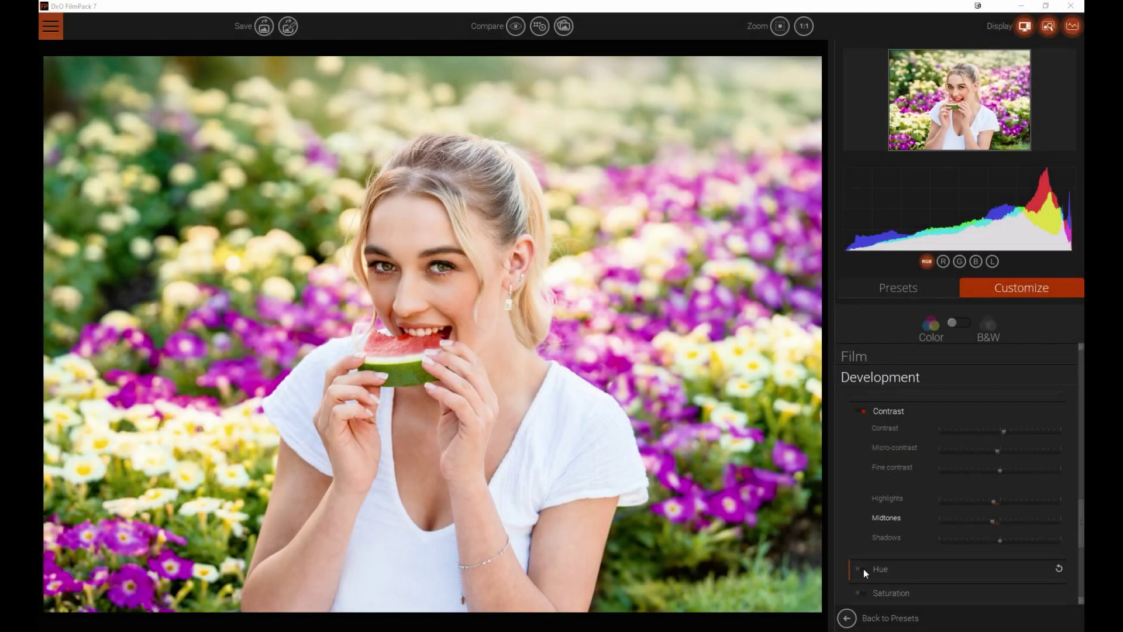
- Enable the Hue adjustment and expand its colour sliders, then enable Lightness
click(863, 569)
click(961, 566)
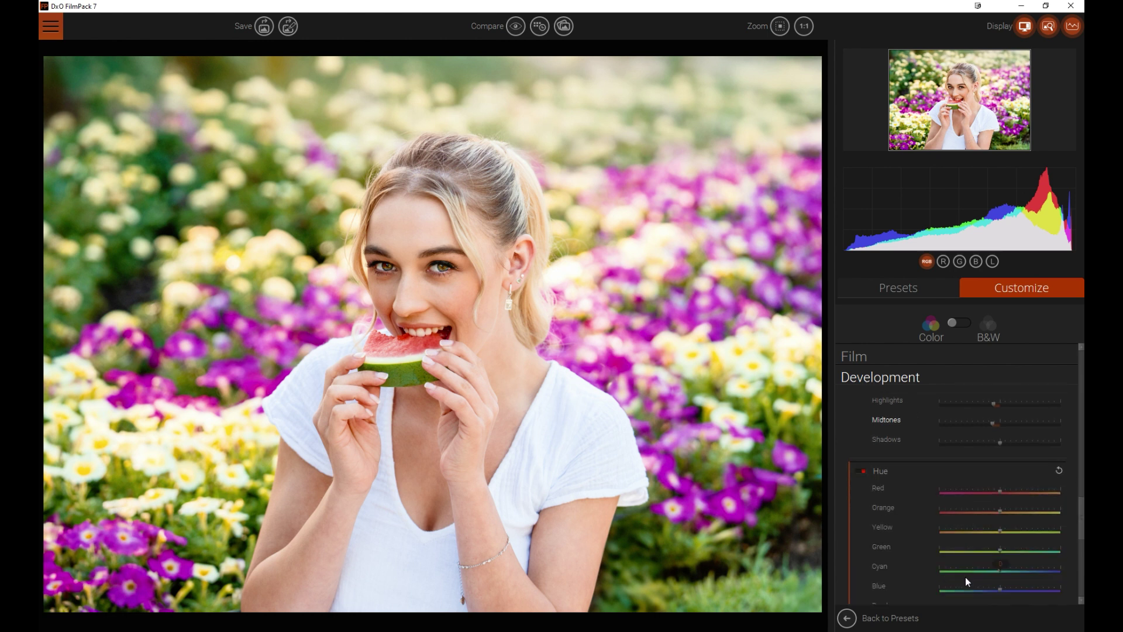
scroll(965, 578, down, 3)
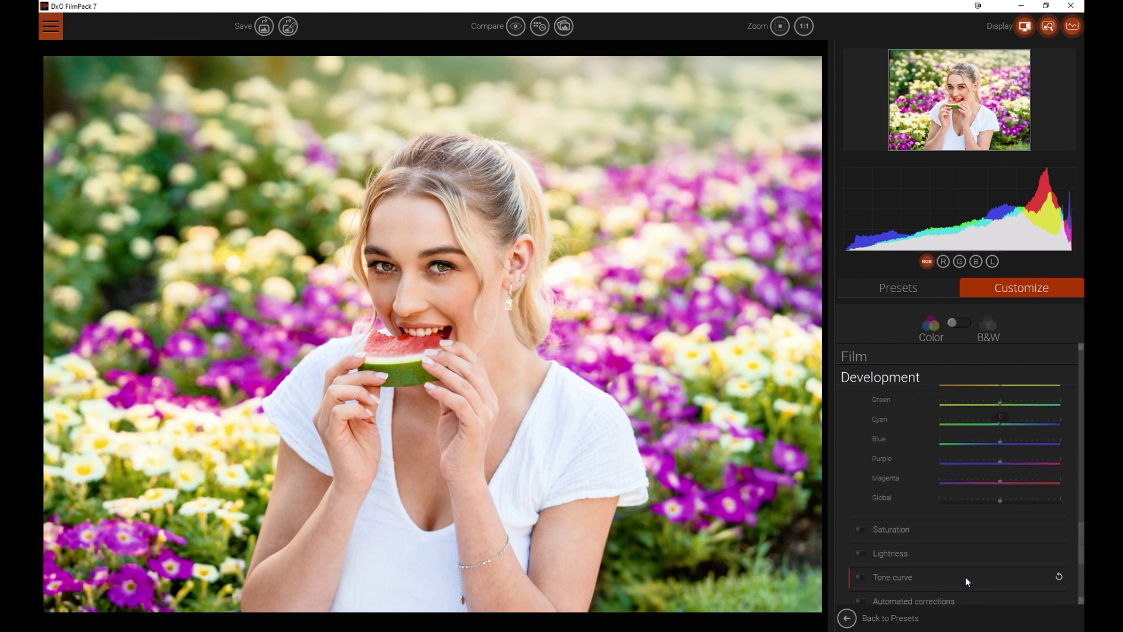
click(863, 553)
scroll(977, 551, down, 1)
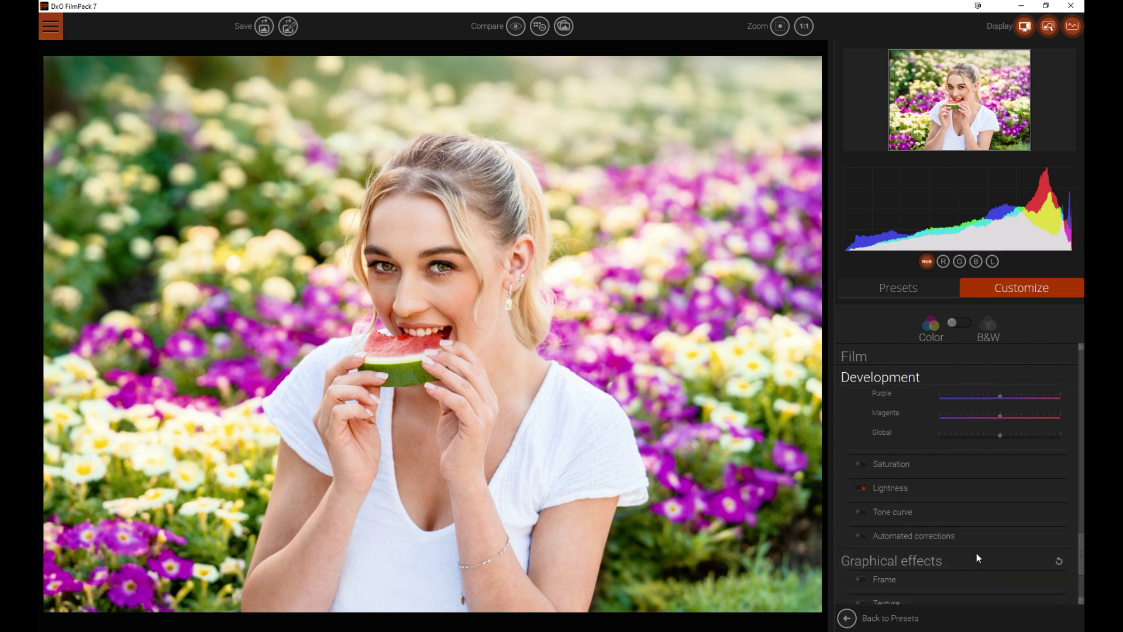
scroll(976, 553, down, 1)
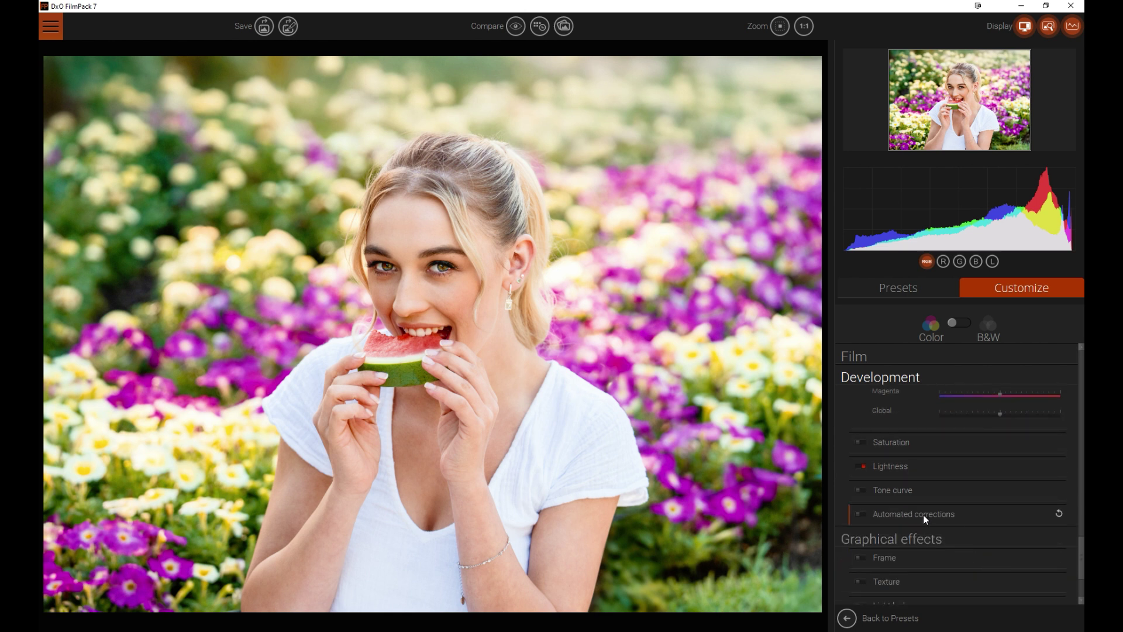
scroll(923, 514, down, 1)
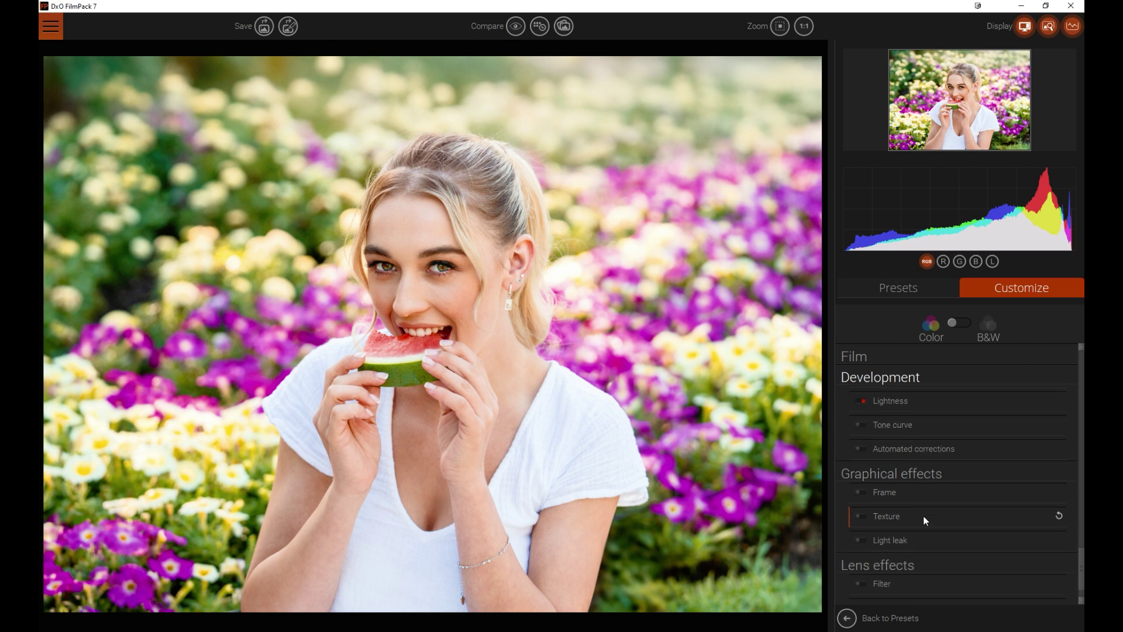
- Try rotated Analog Roll and resized Analog Flared Roll frames, then choose No frame
click(863, 493)
click(977, 496)
click(975, 510)
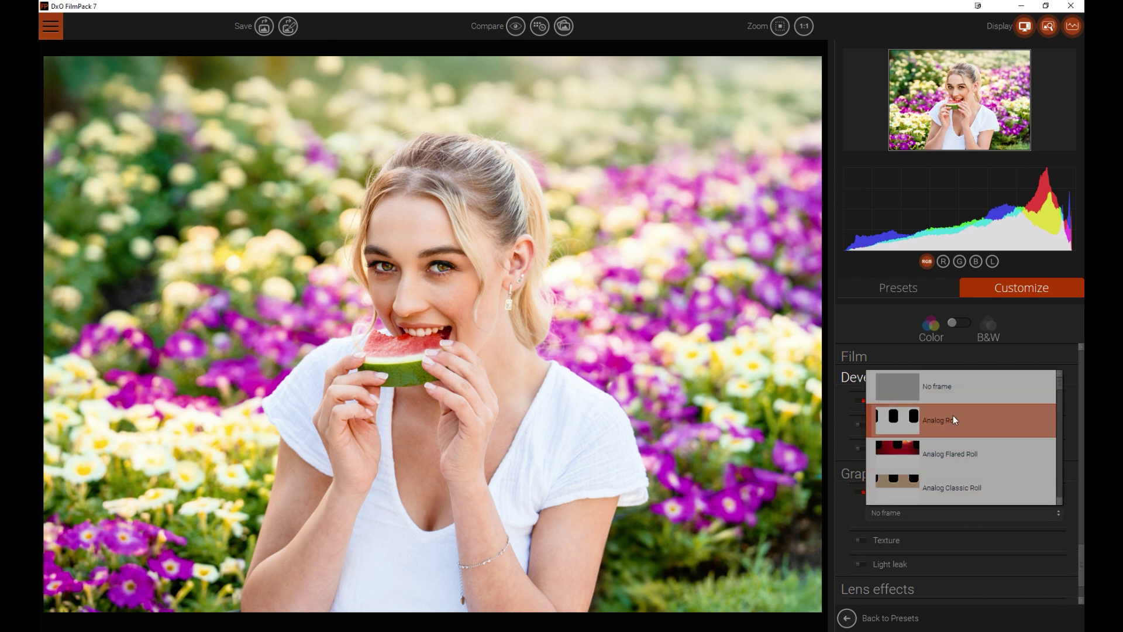
click(915, 420)
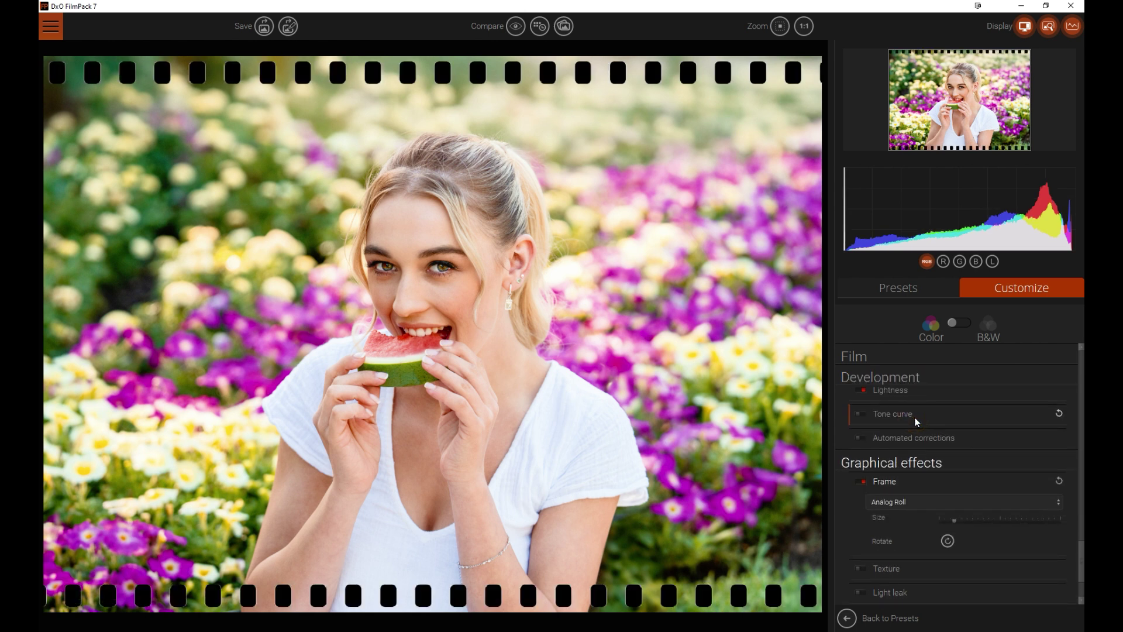
click(947, 541)
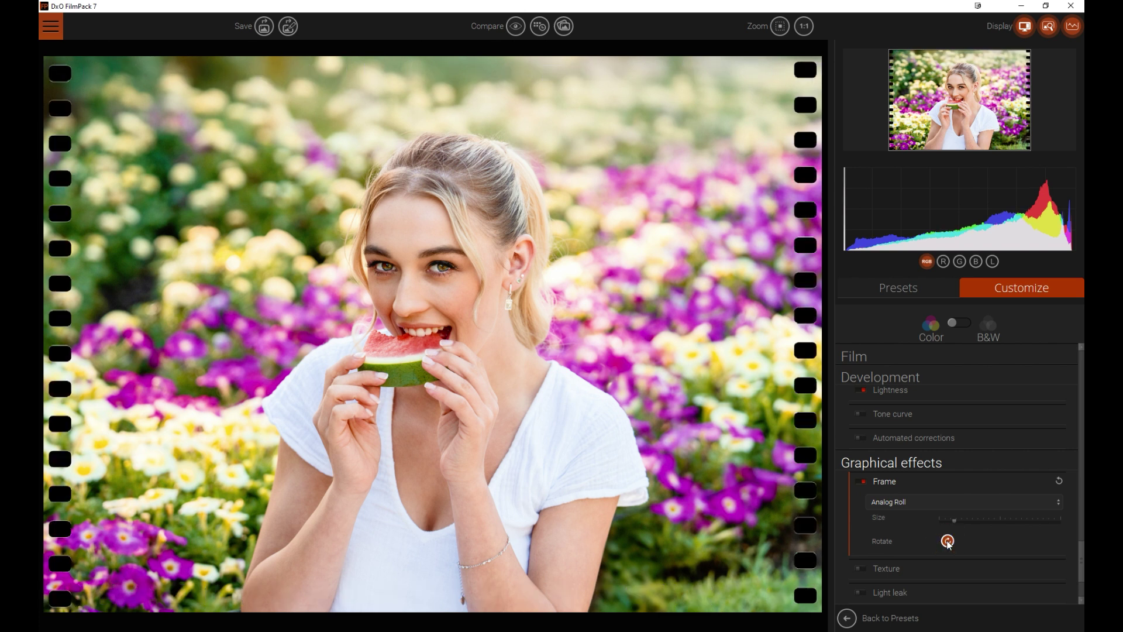
key(Up)
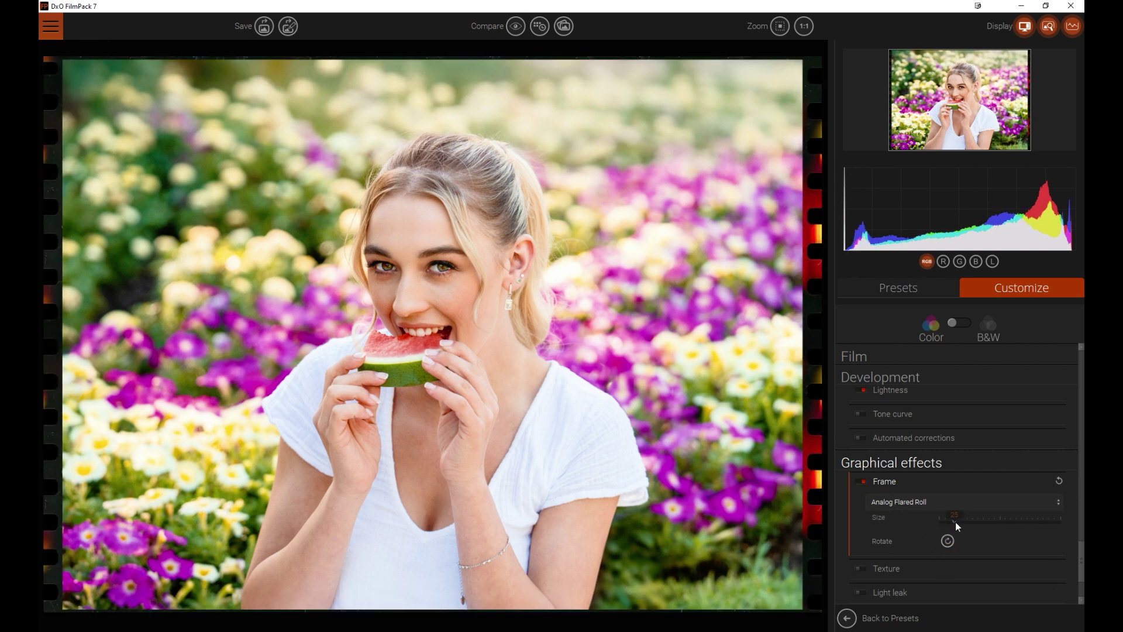
mouse_move(956, 521)
mouse_down()
mouse_move(1019, 521)
mouse_move(960, 522)
mouse_up()
click(915, 503)
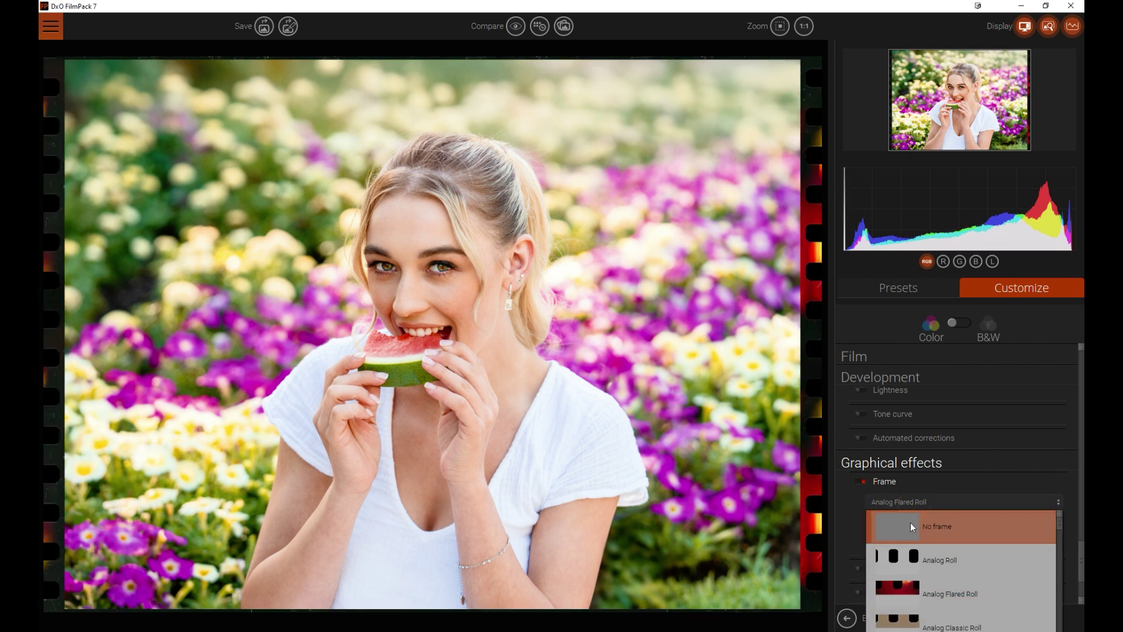
click(910, 521)
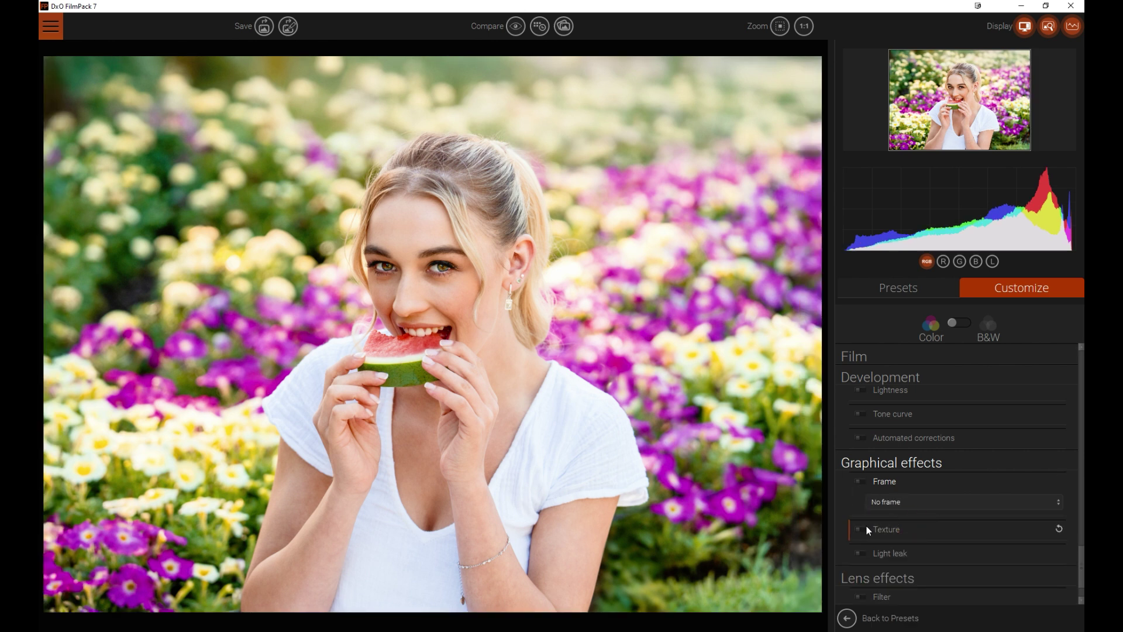
- Try the Paper grain 1 texture, then switch the Texture effect off
click(927, 529)
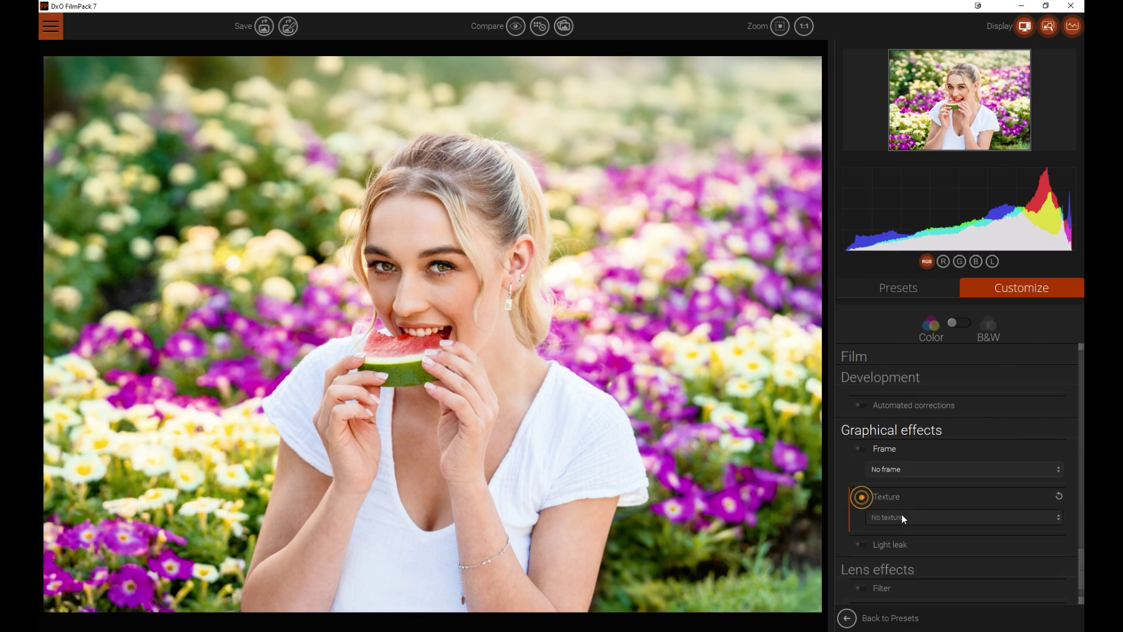
click(901, 516)
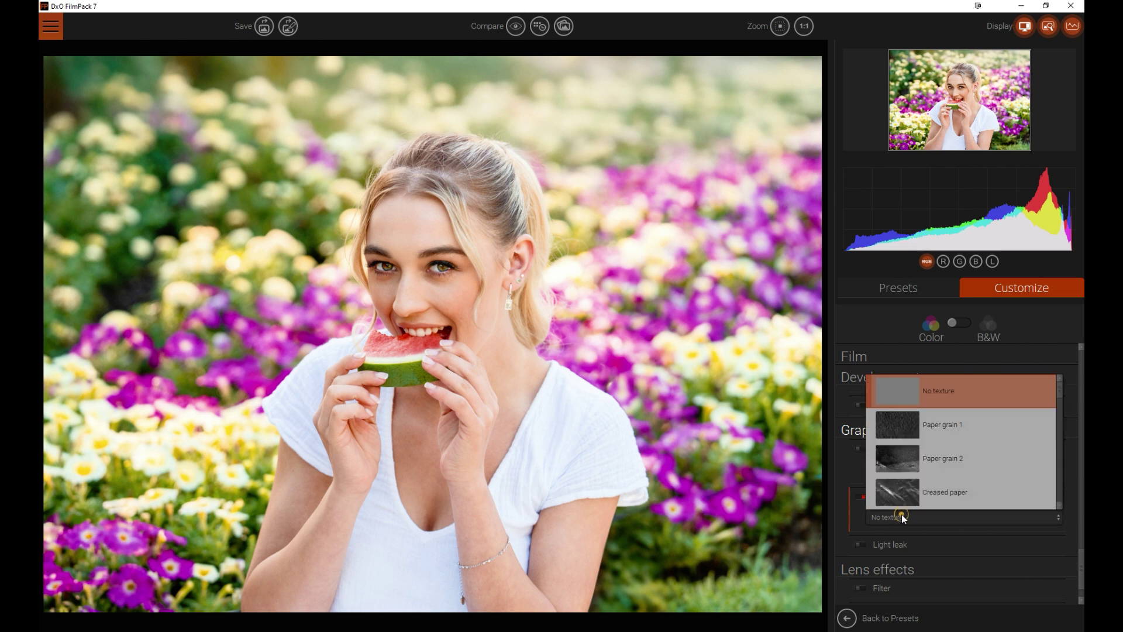
click(897, 420)
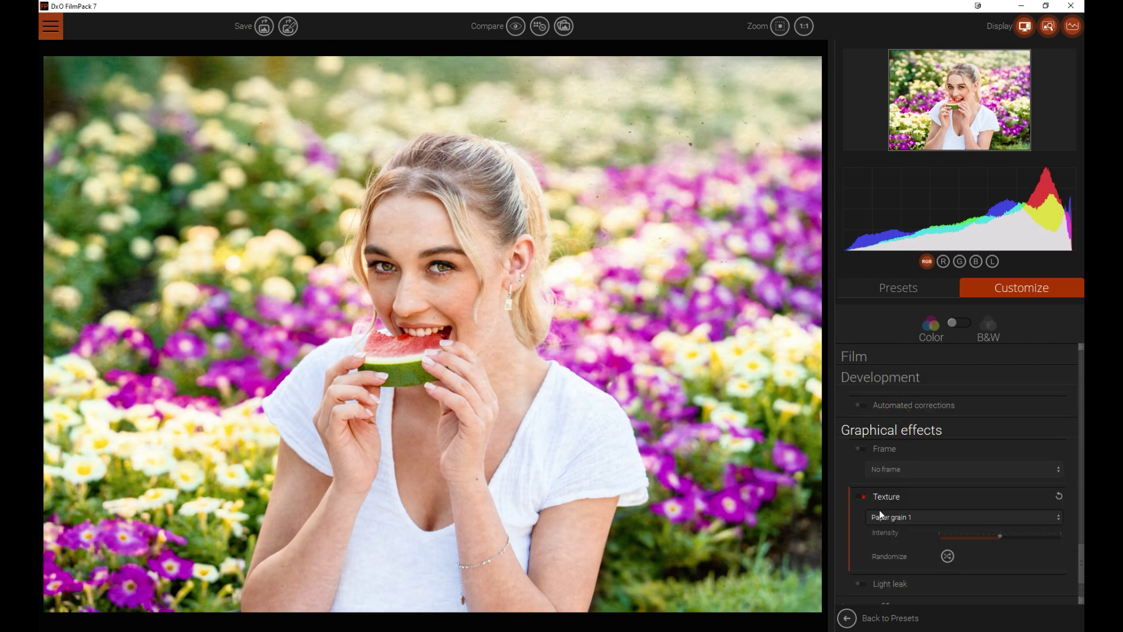
click(860, 496)
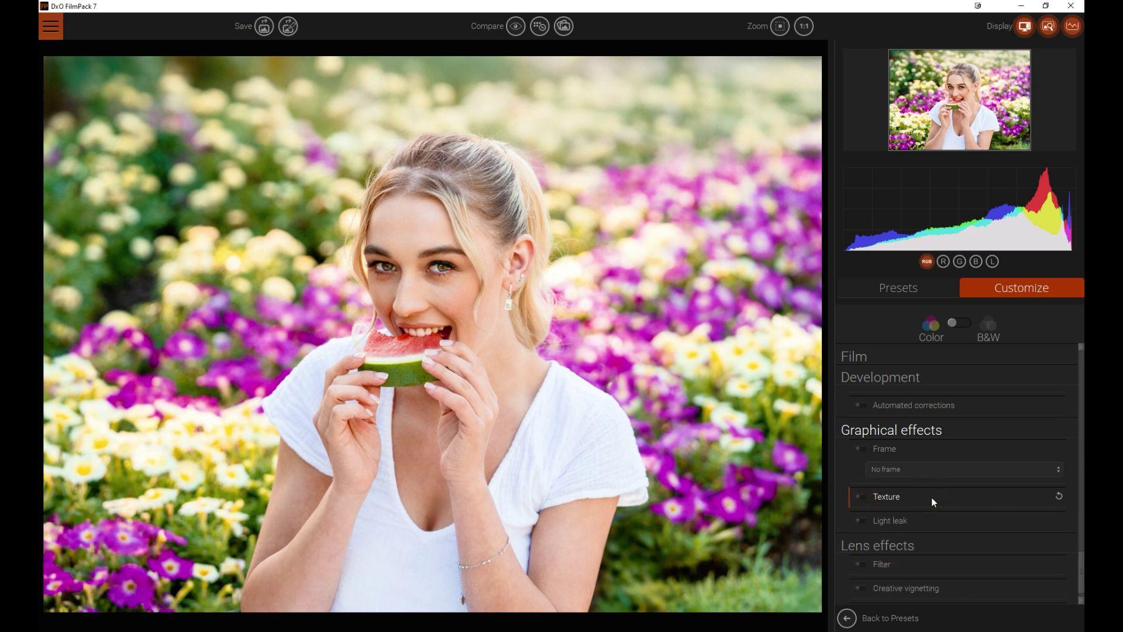
- Enable Light leak with Color Leak 1 and cycle through its four positions
scroll(934, 501, down, 1)
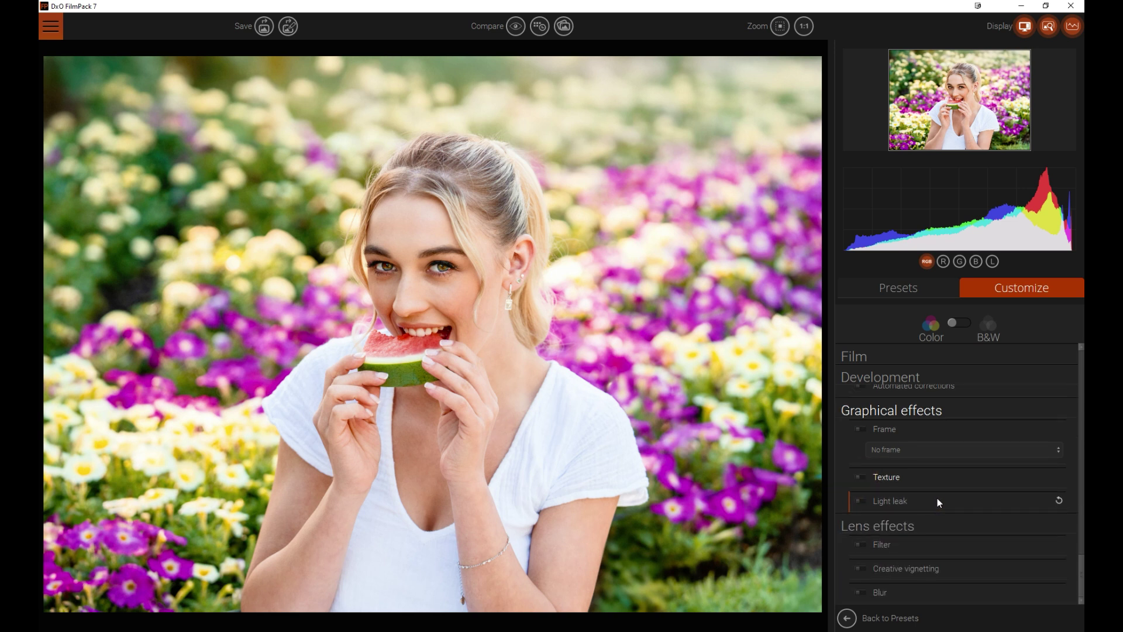
click(860, 500)
click(942, 498)
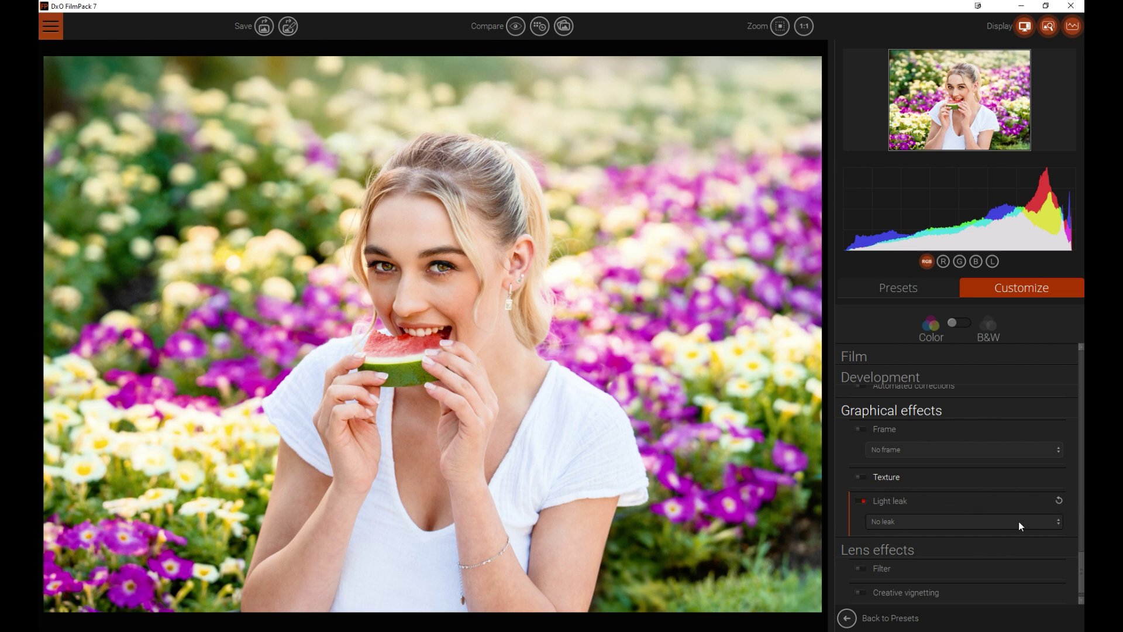
click(1053, 520)
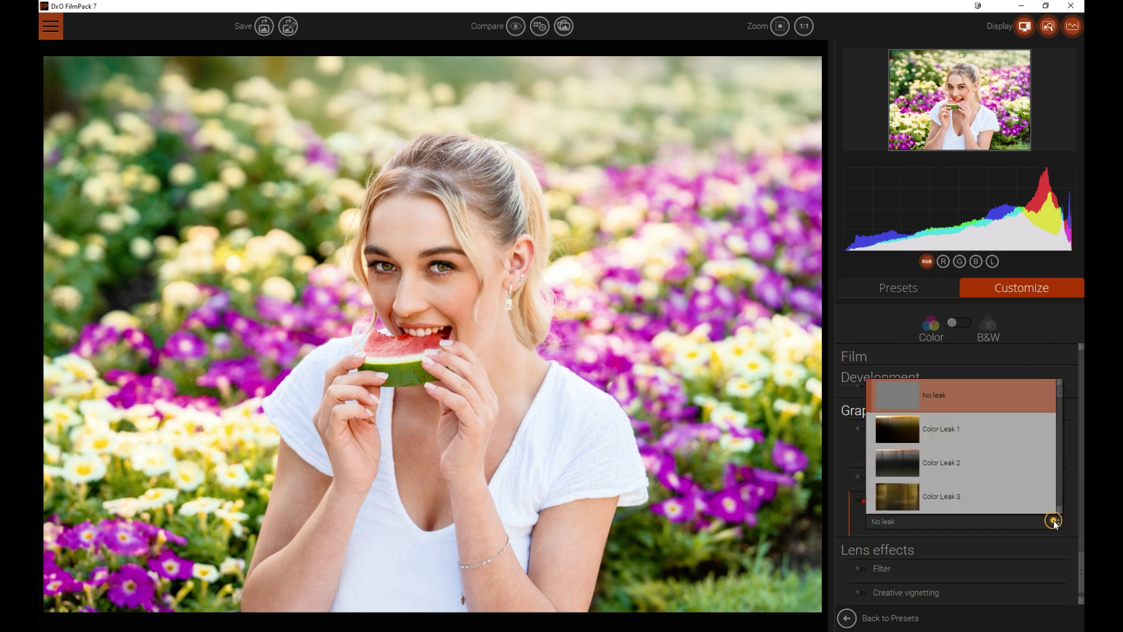
click(899, 429)
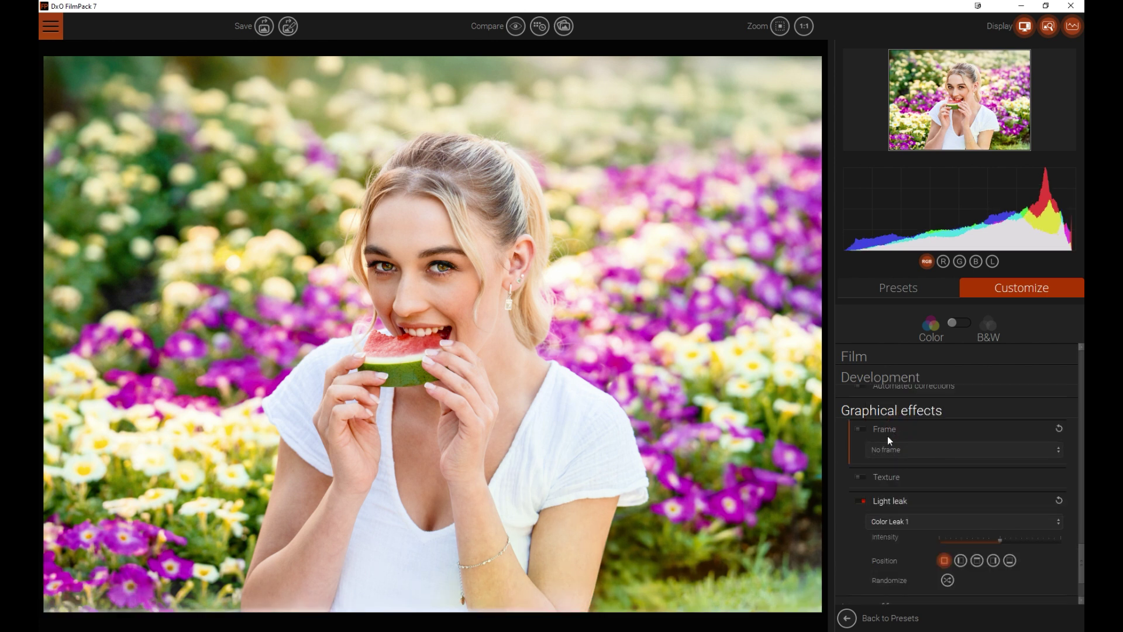
click(960, 560)
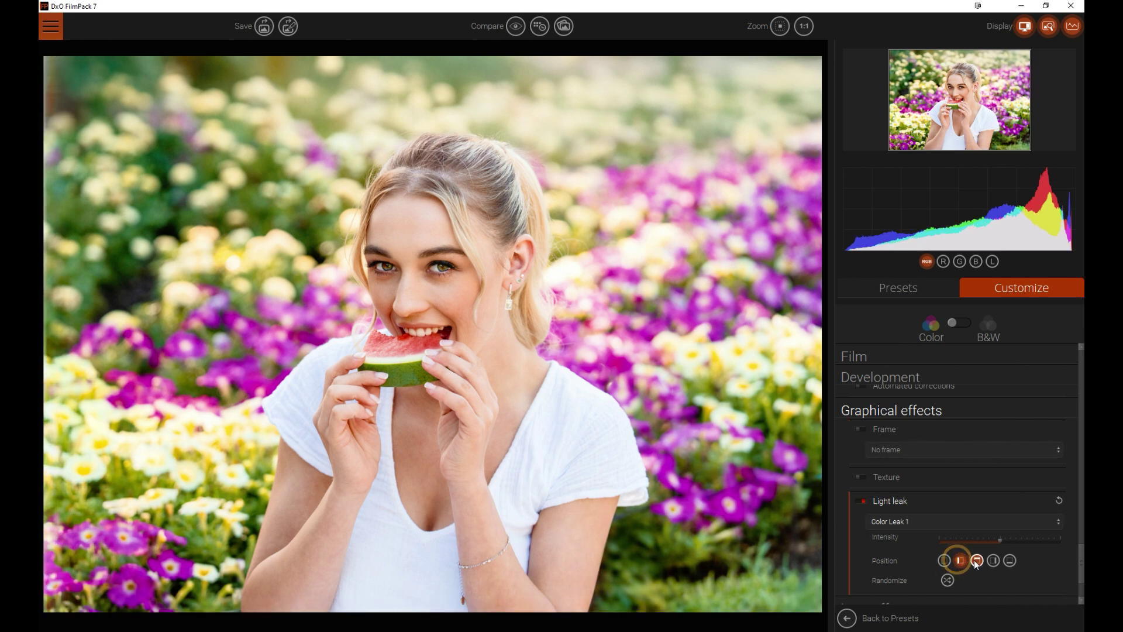
click(976, 560)
click(993, 561)
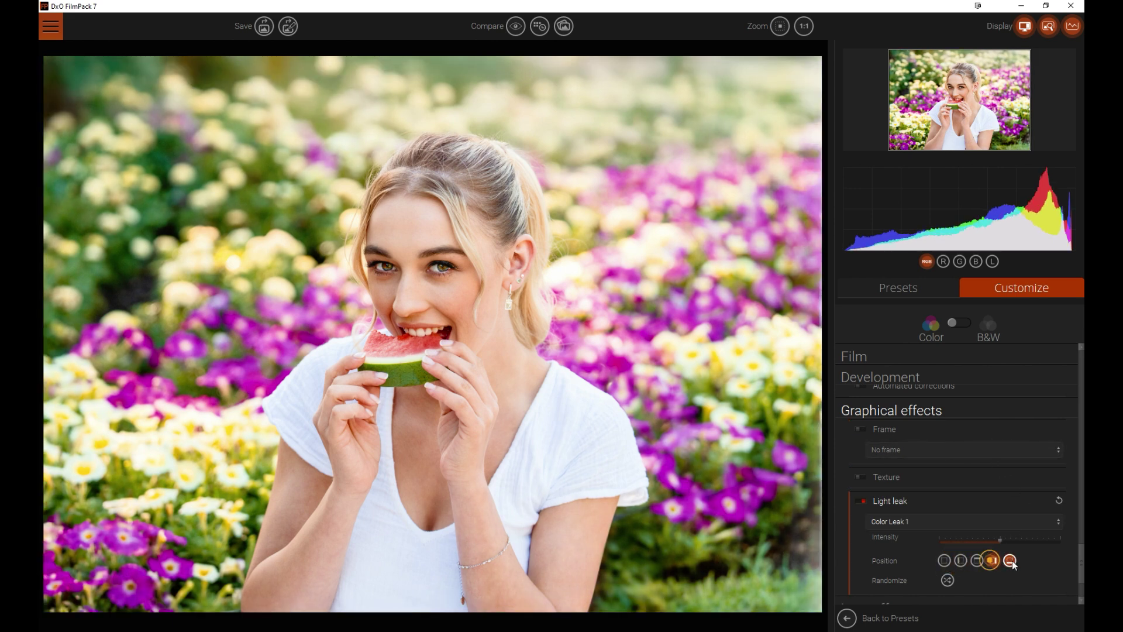
click(1009, 560)
- Try Color Leak 3 with a randomized pattern, then Color Leak 16 - Gold Zoom
click(922, 523)
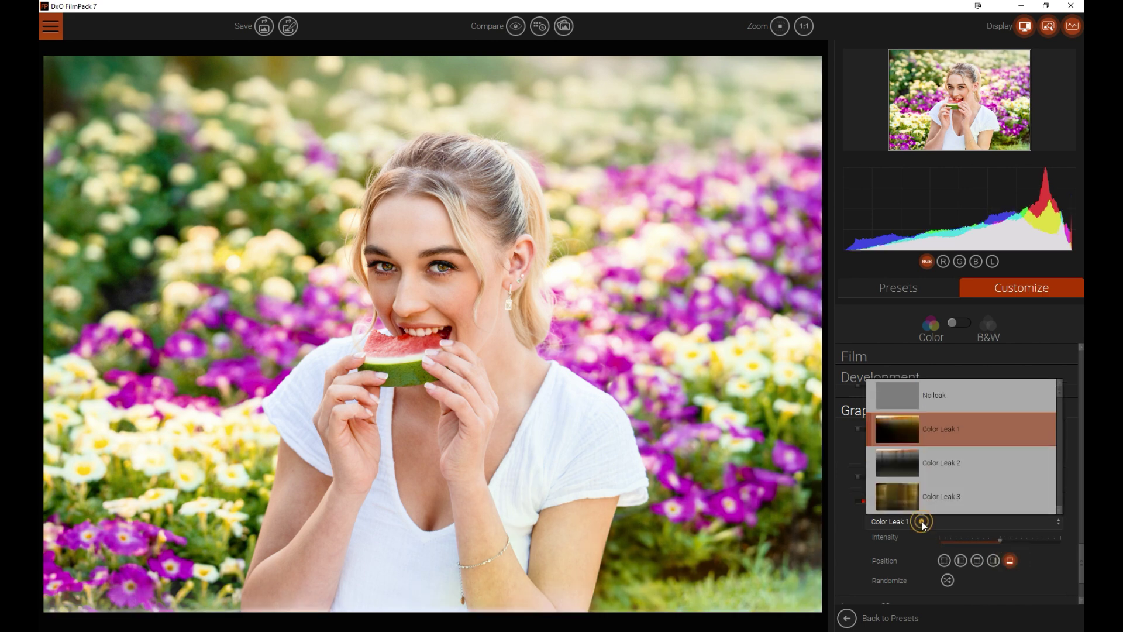
click(891, 492)
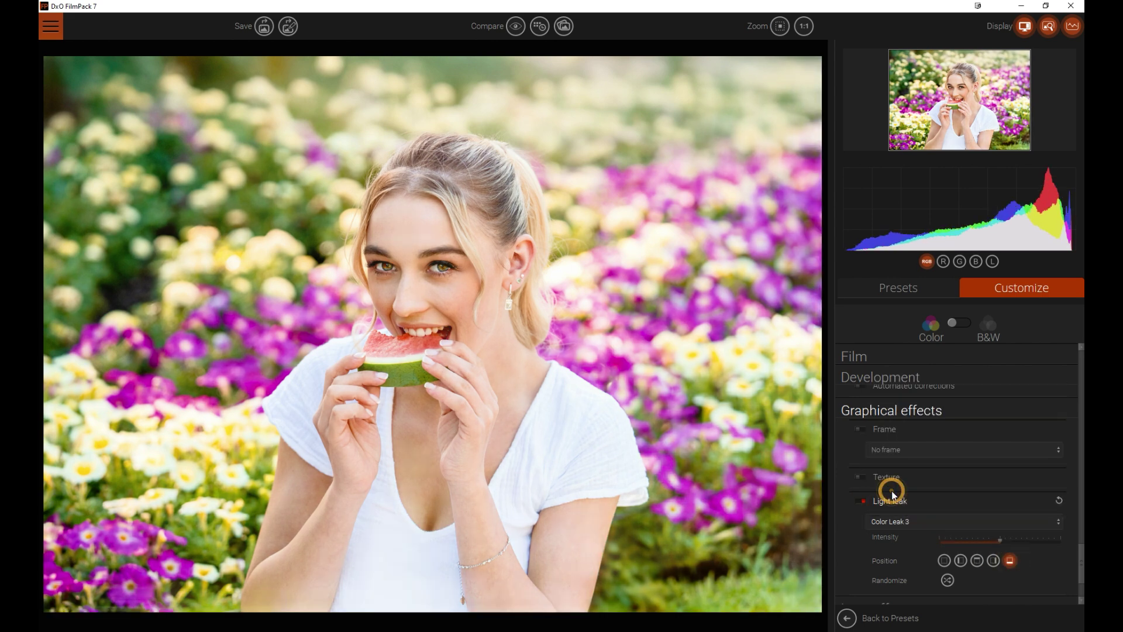
scroll(1010, 570, down, 1)
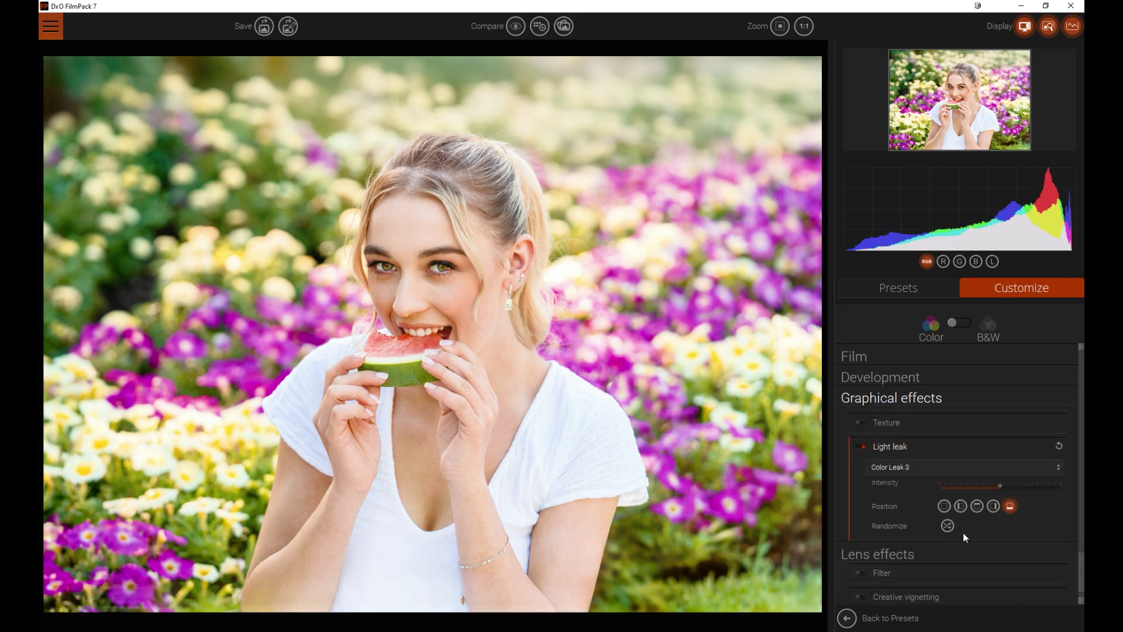
click(947, 526)
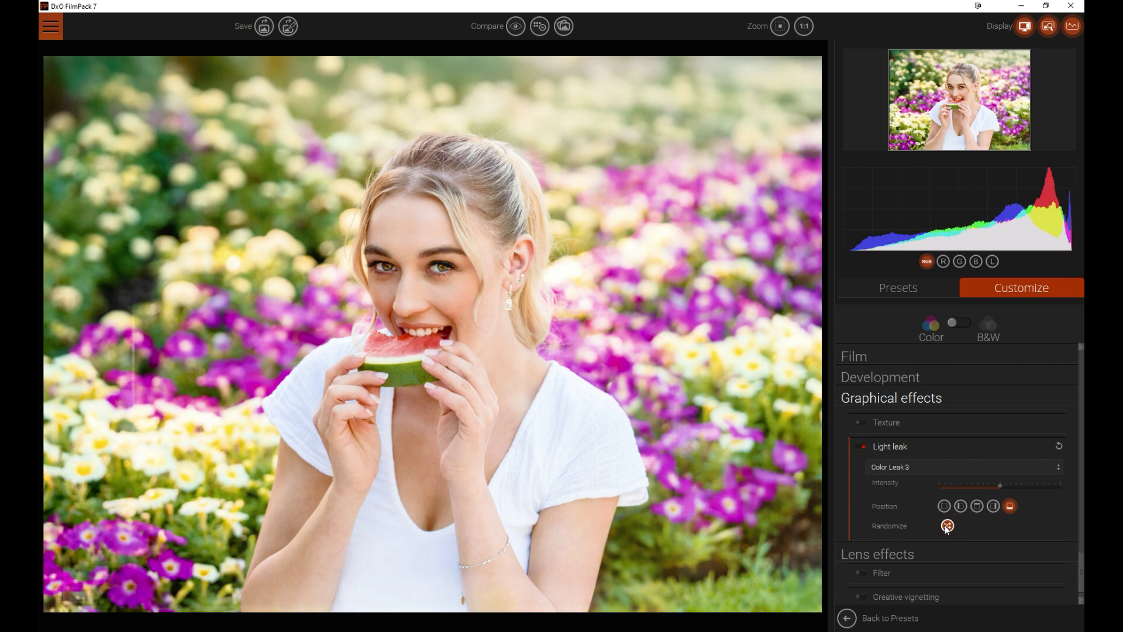
click(1002, 467)
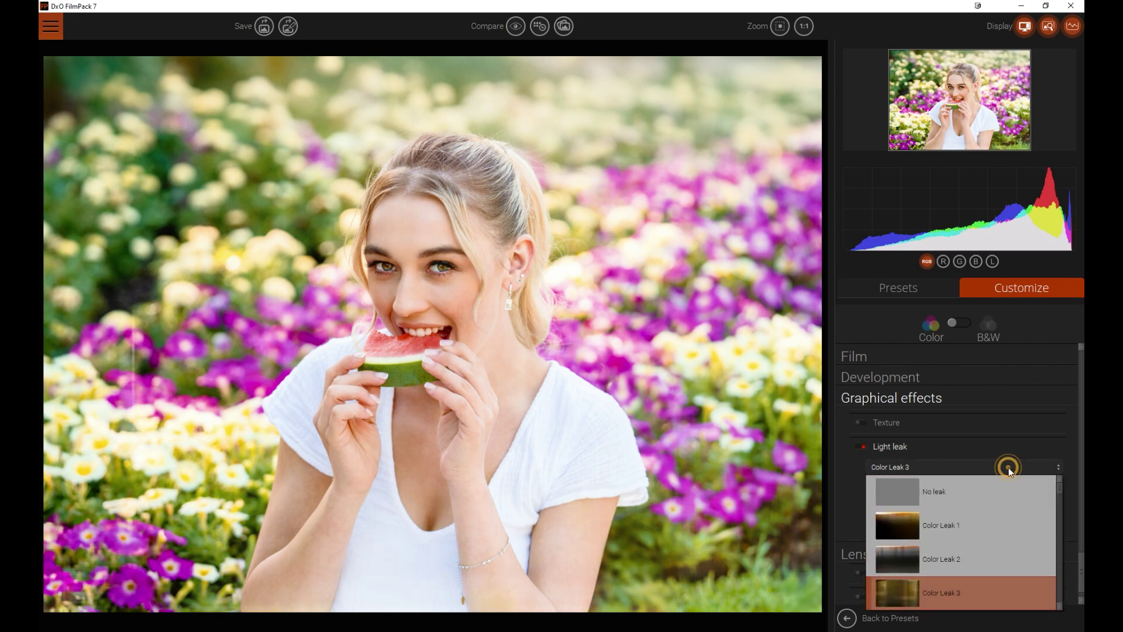
scroll(995, 536, down, 2)
scroll(995, 531, down, 5)
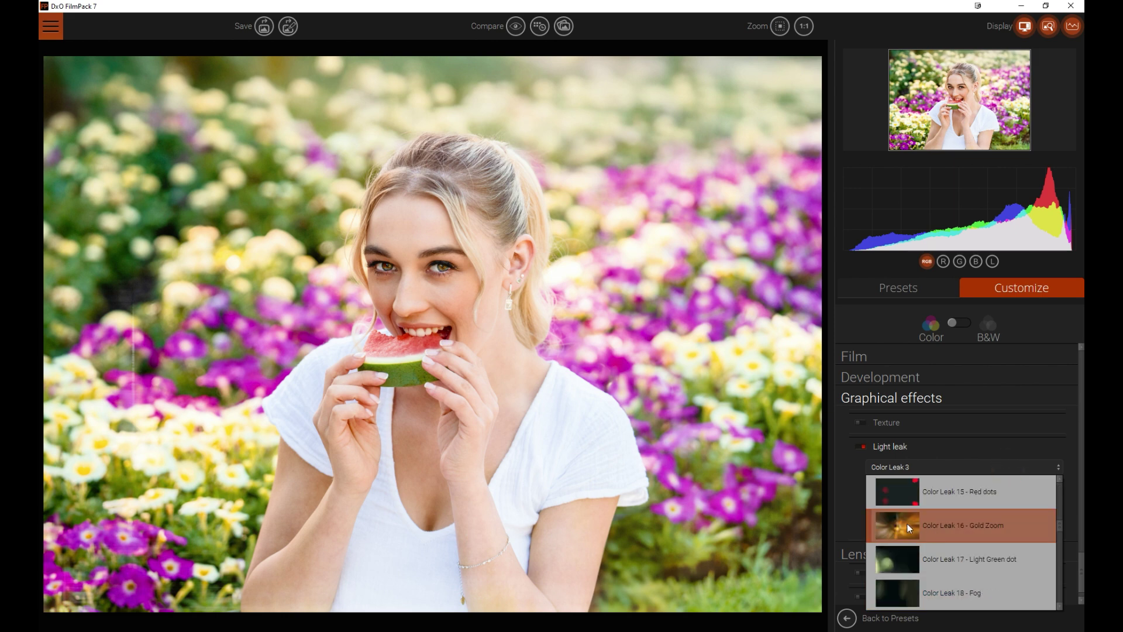
click(907, 525)
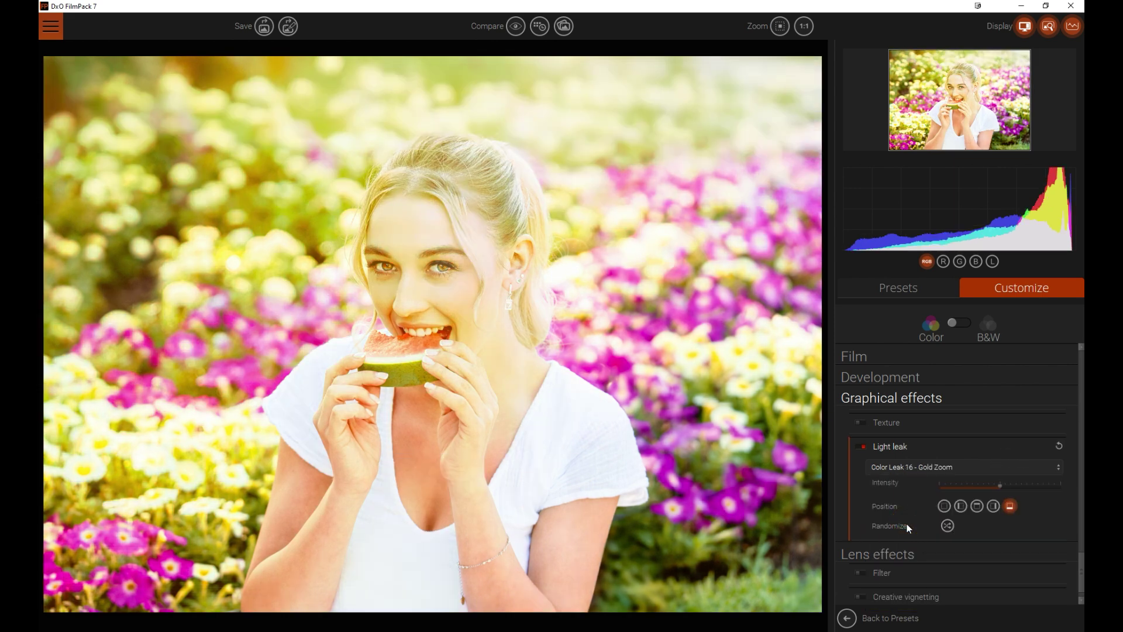
- Choose Color Leak 17 - Light Green dot and move it to another position
click(965, 471)
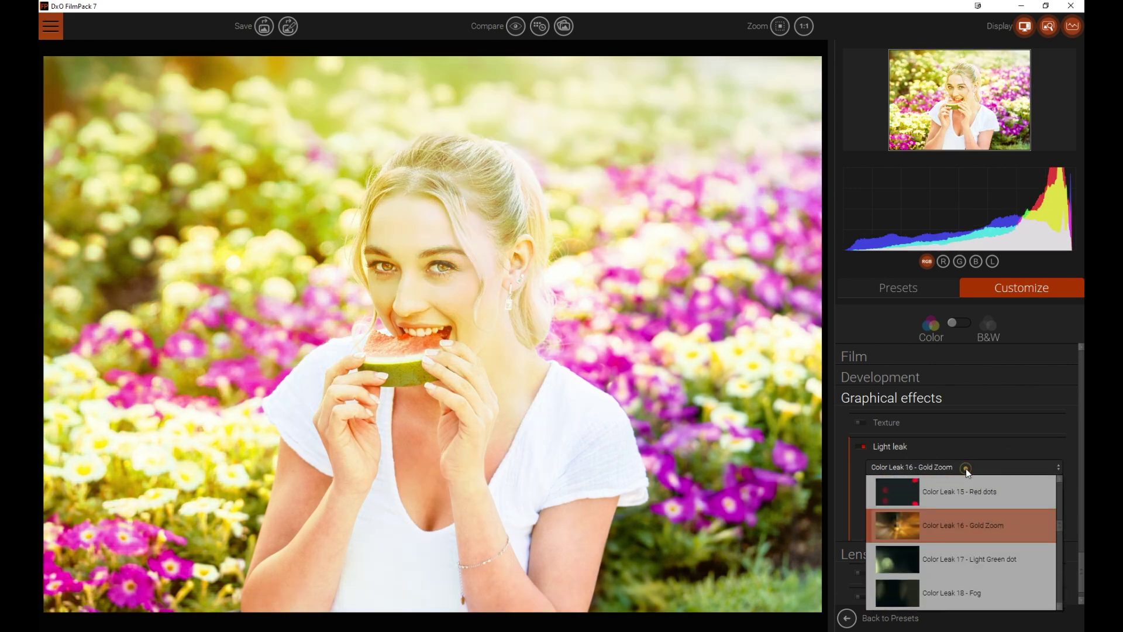
click(893, 557)
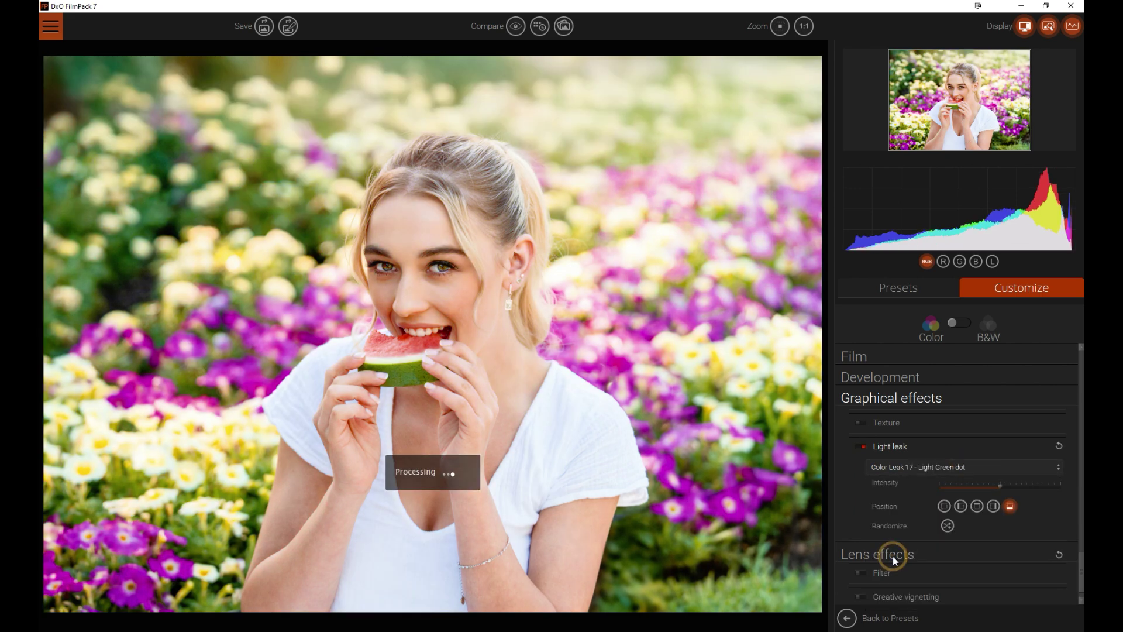
click(978, 506)
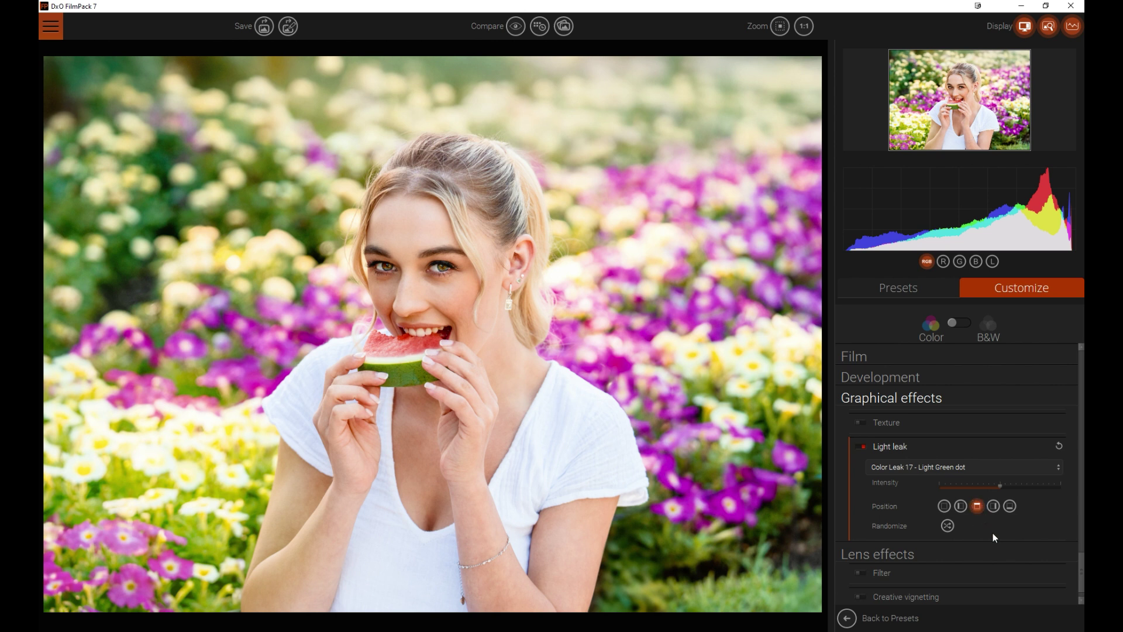
scroll(1000, 540, down, 1)
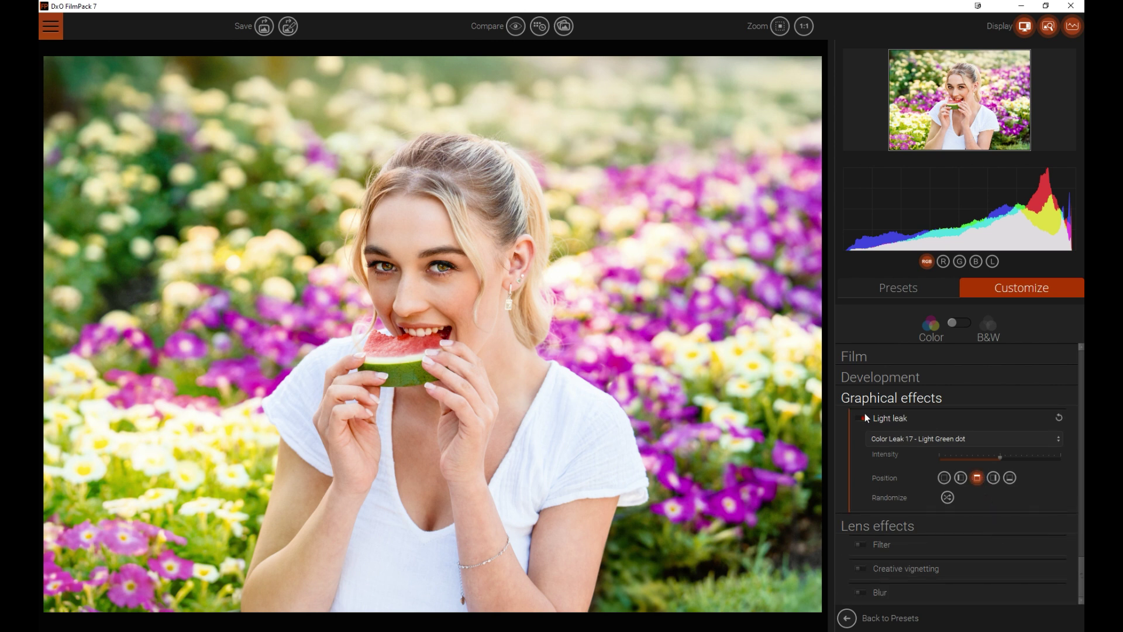
- Enable the lens filter, try Blue, then Deep orange at density 24
click(863, 544)
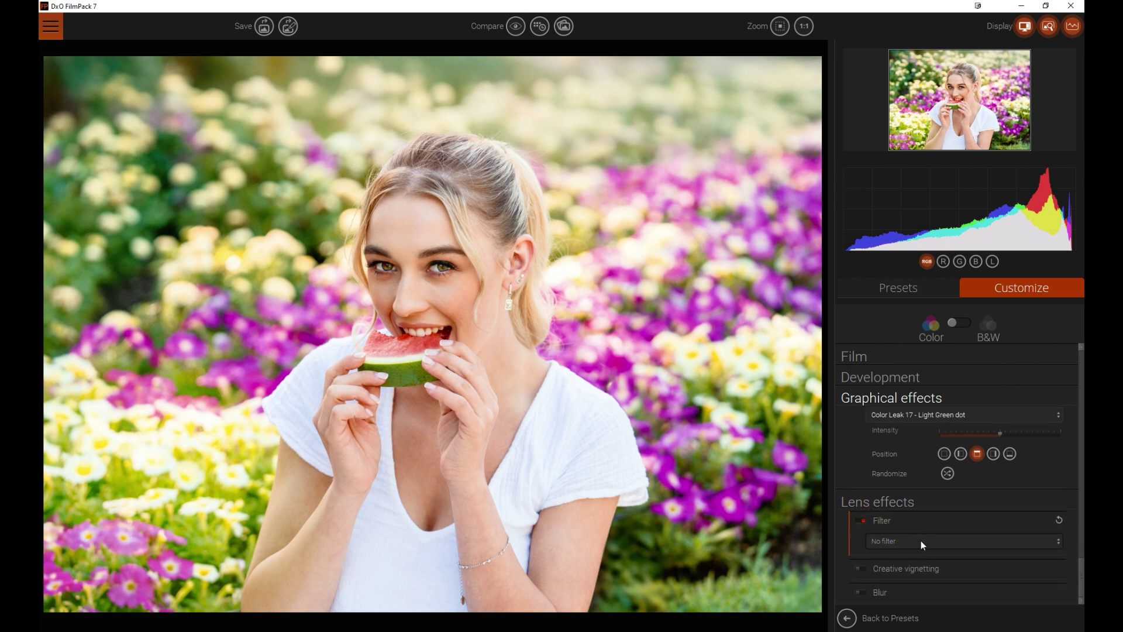
click(918, 545)
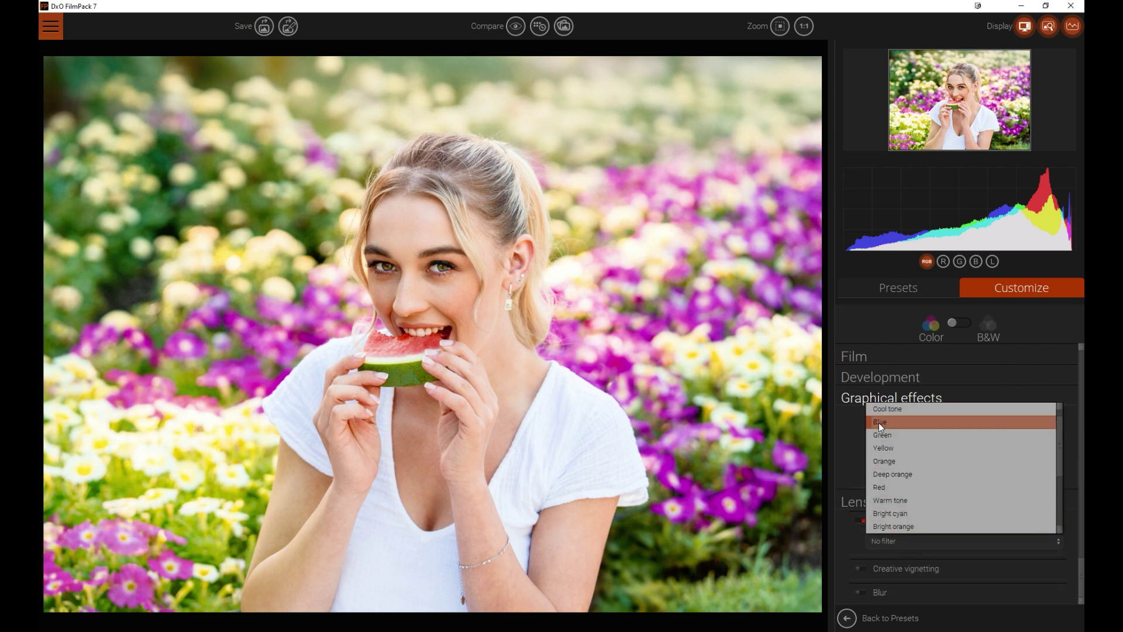
click(881, 422)
click(905, 522)
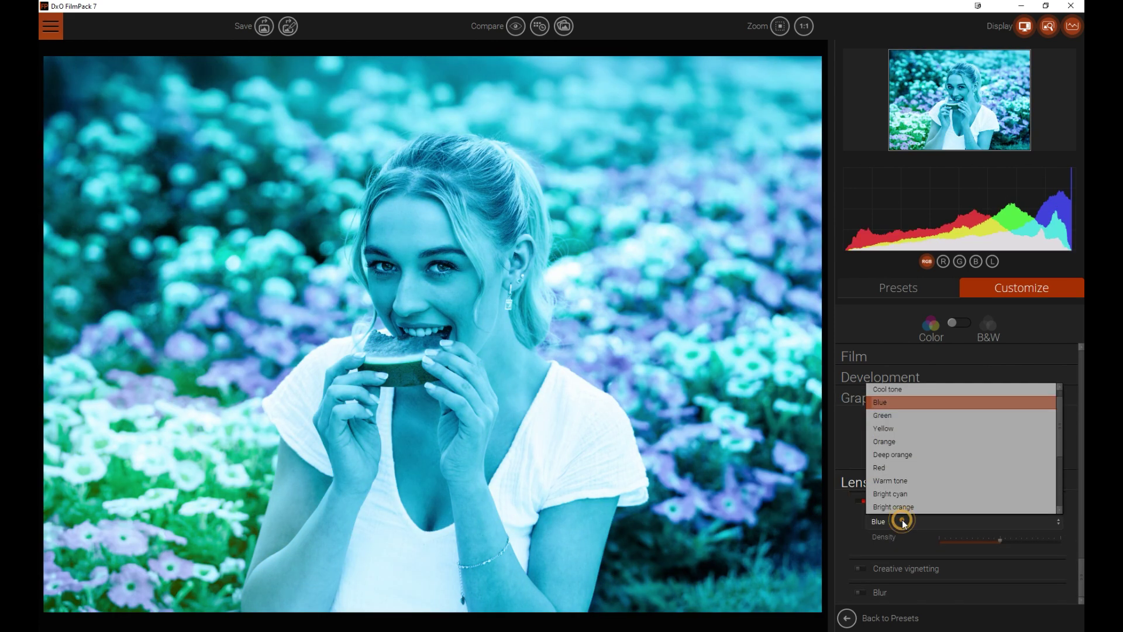
click(884, 450)
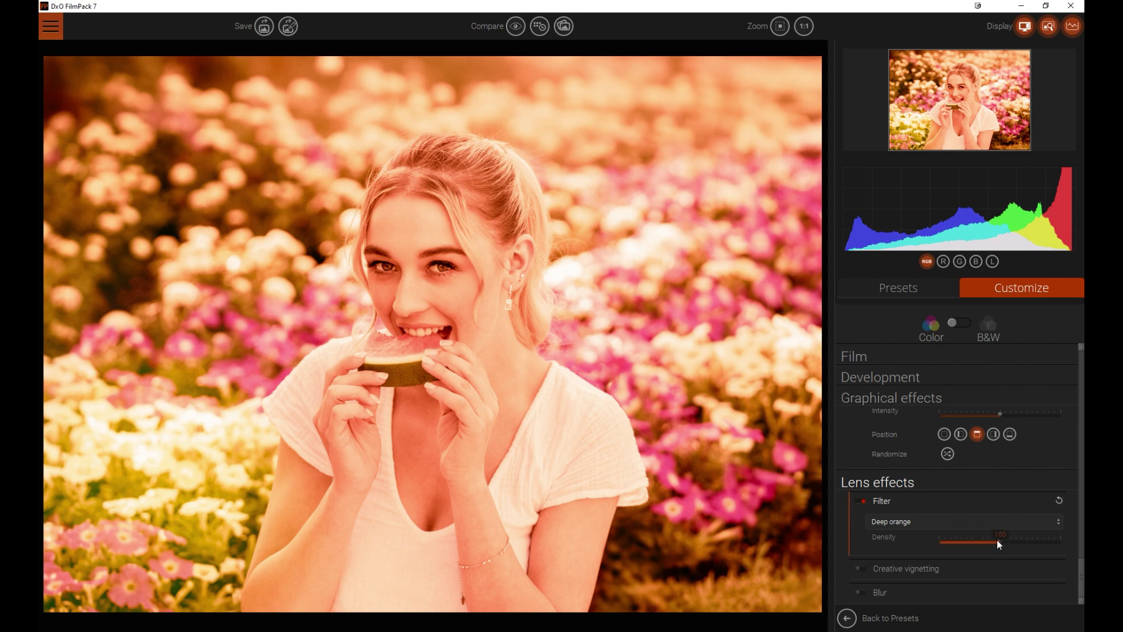
drag(996, 539, 952, 538)
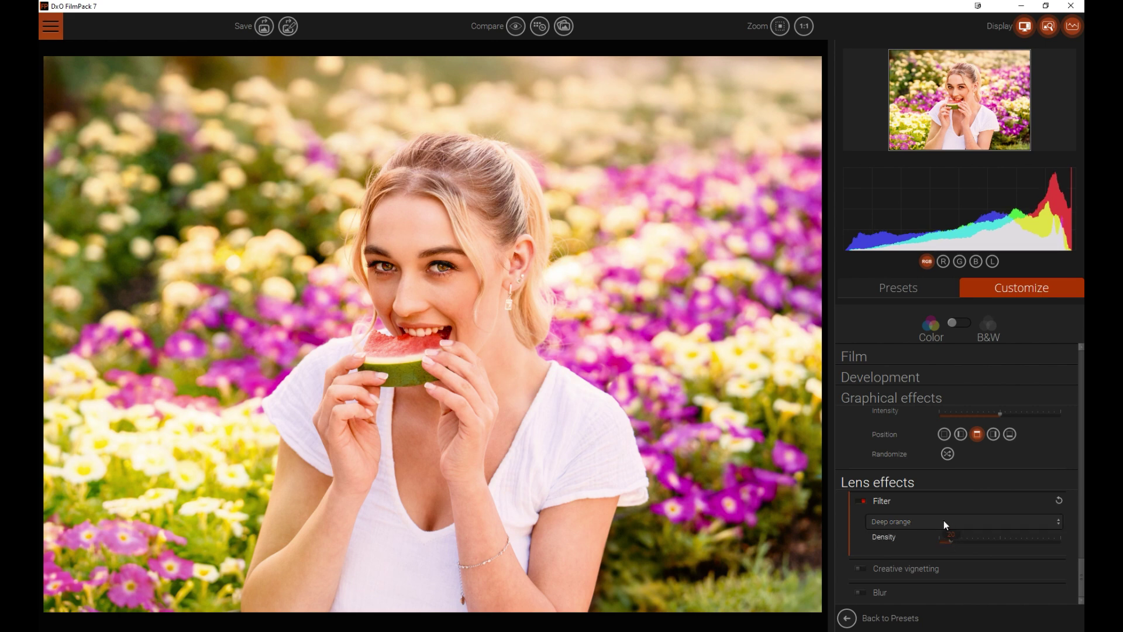
- Switch the filter to Warm tone, raise its density, and enable Creative vignetting
click(943, 520)
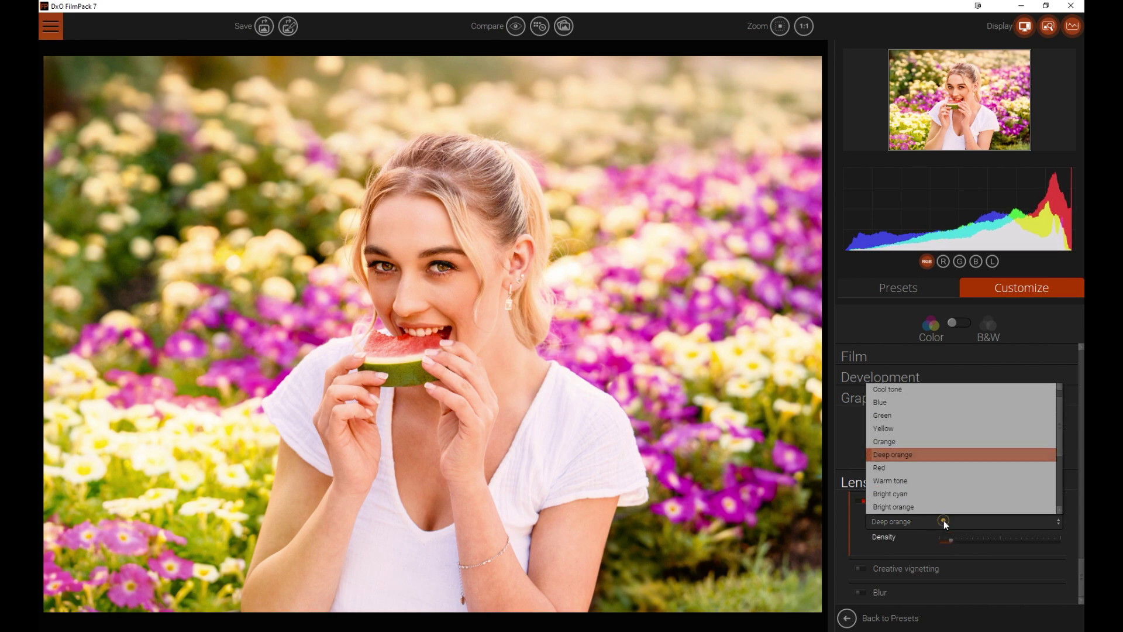
click(893, 480)
drag(947, 540, 973, 541)
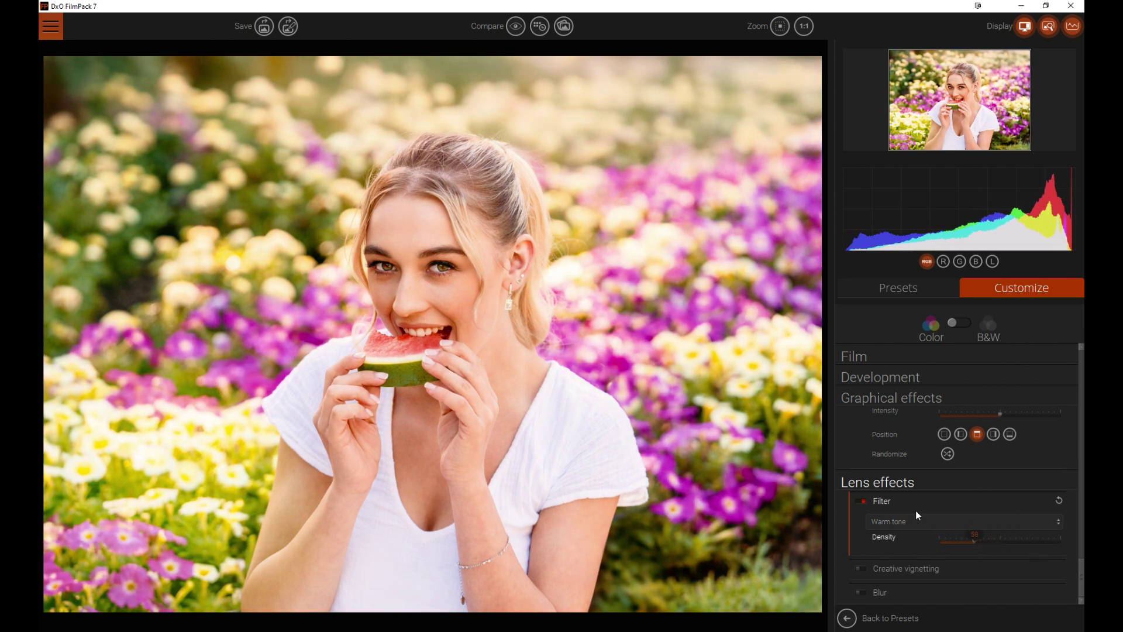
click(865, 568)
- Adjust vignette intensity, widen the midpoint to about 68, and reduce roundness
click(947, 567)
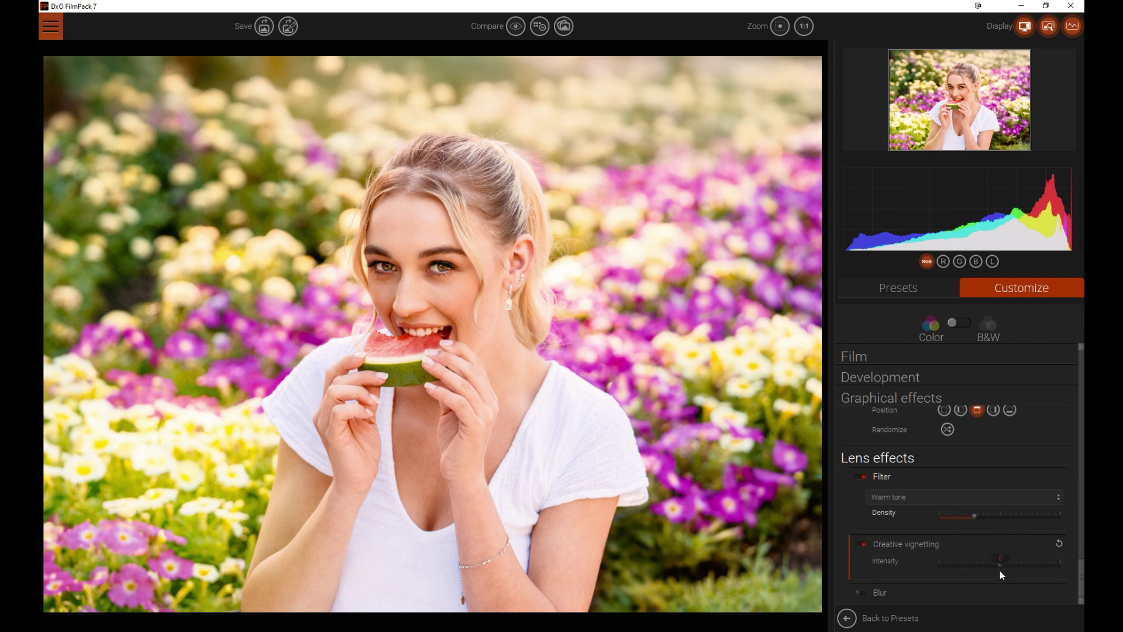
drag(1000, 569, 1003, 510)
scroll(1004, 510, up, 1)
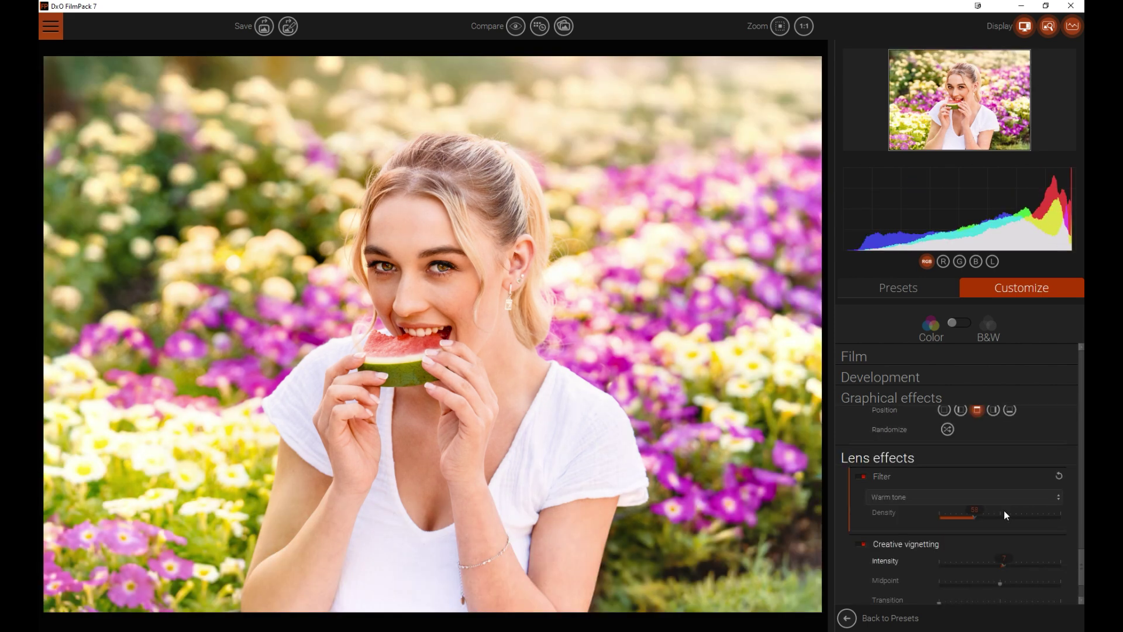
scroll(1013, 547, down, 1)
drag(1002, 531, 1008, 532)
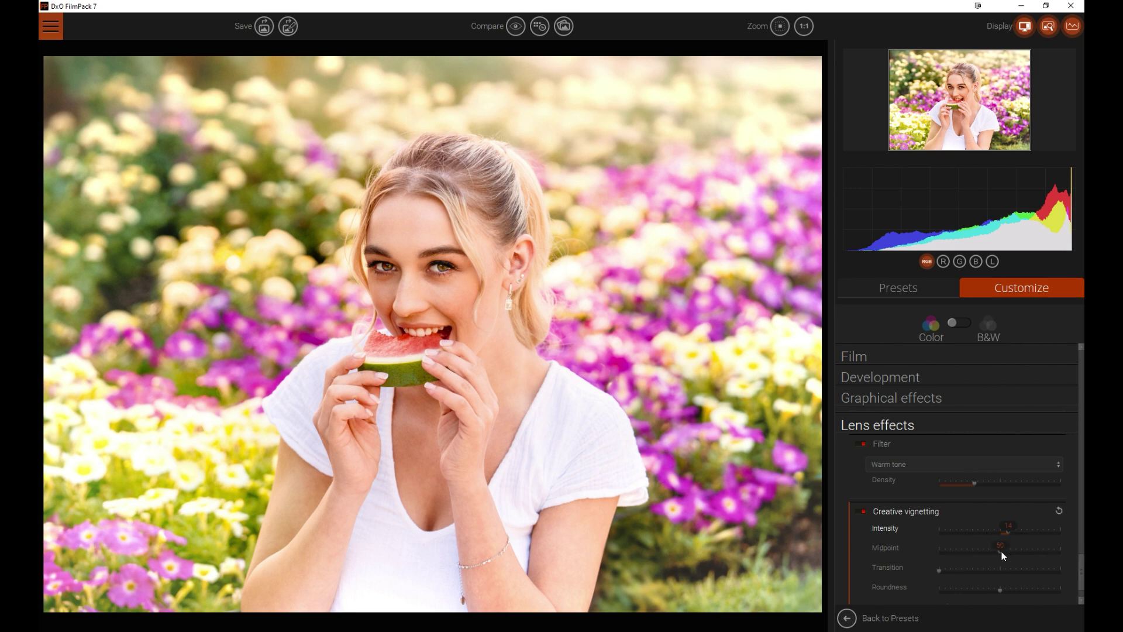
mouse_move(1000, 554)
mouse_down()
mouse_move(1026, 551)
mouse_move(989, 549)
mouse_up()
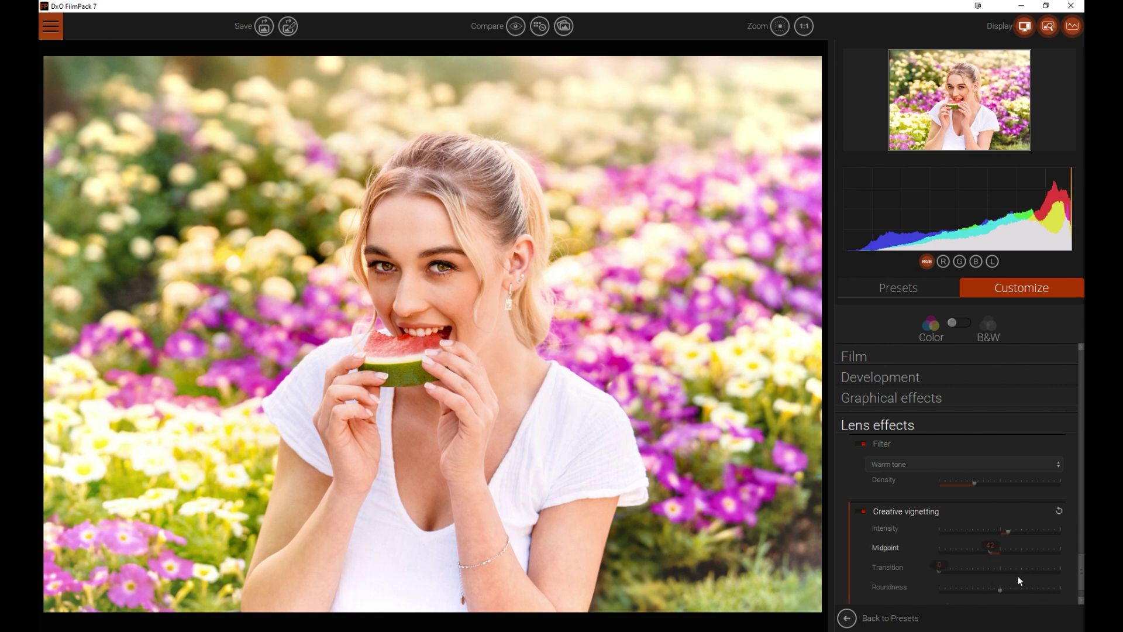
scroll(1018, 581, down, 1)
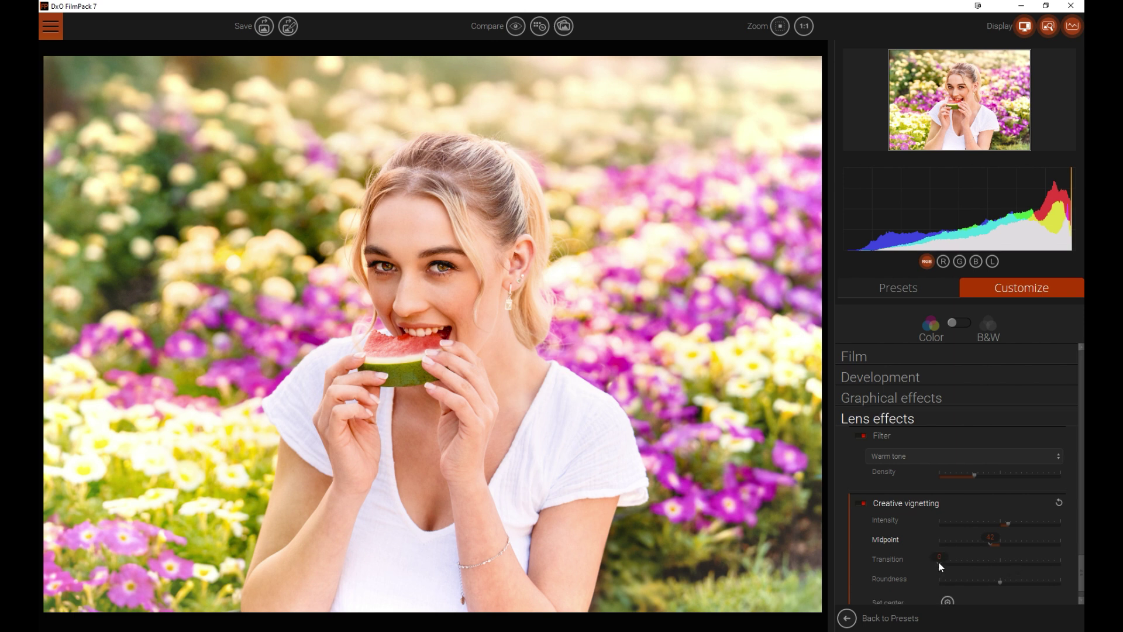
mouse_move(1000, 581)
mouse_down()
mouse_move(933, 580)
mouse_move(1008, 580)
mouse_move(997, 581)
mouse_up()
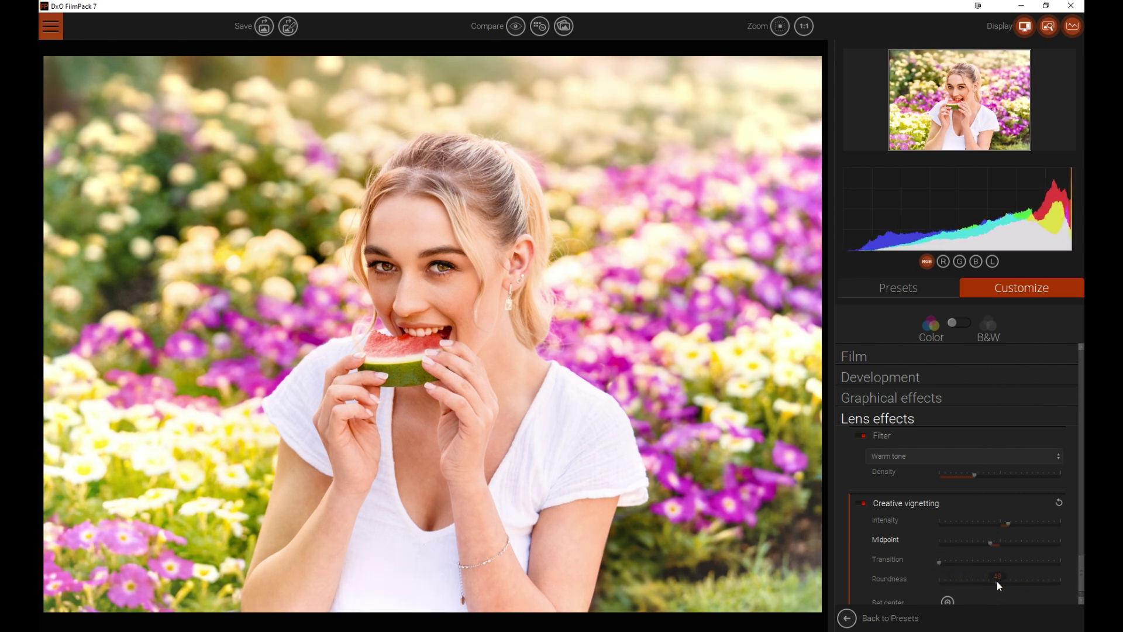
- Place the vignette centre on the photo between the woman's eyes
click(948, 602)
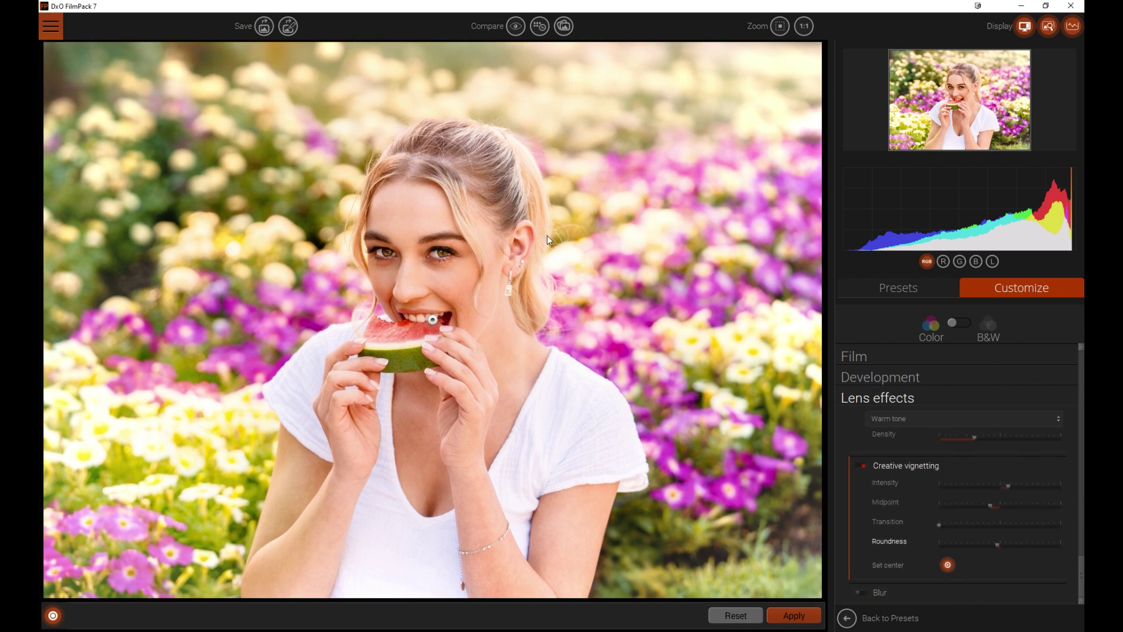
drag(432, 319, 423, 274)
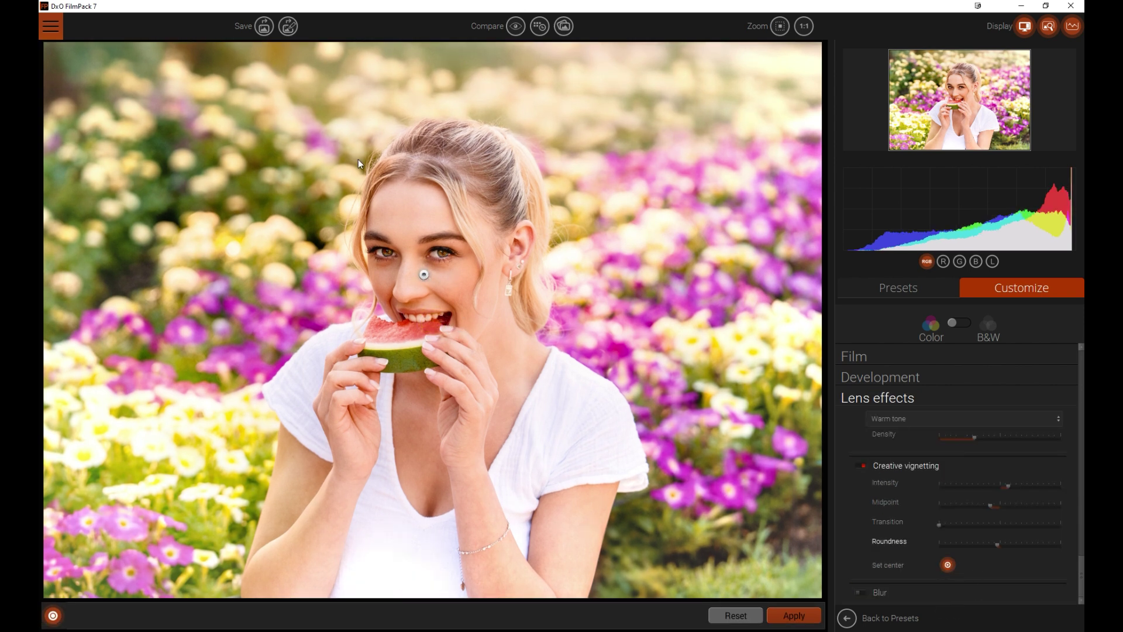
mouse_move(425, 275)
mouse_down()
mouse_move(421, 252)
mouse_move(414, 258)
mouse_up()
- Enable the Blur effect in Soft Focus mode
click(935, 592)
scroll(1030, 521, down, 3)
scroll(1031, 524, down, 3)
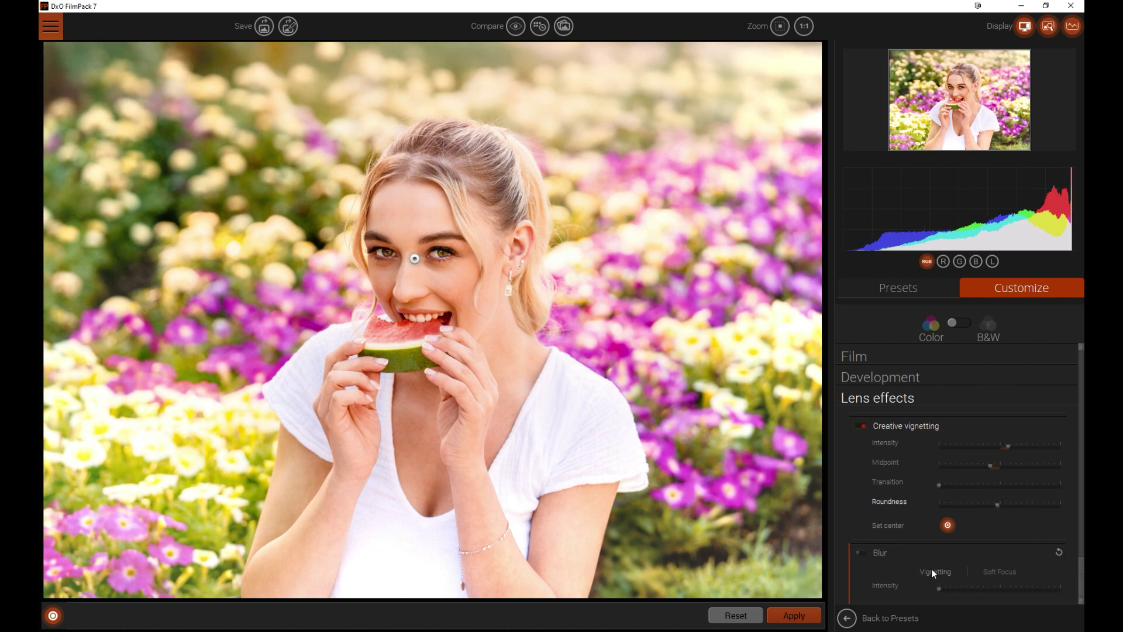
click(863, 552)
click(1008, 574)
mouse_move(949, 597)
drag(940, 590, 1017, 569)
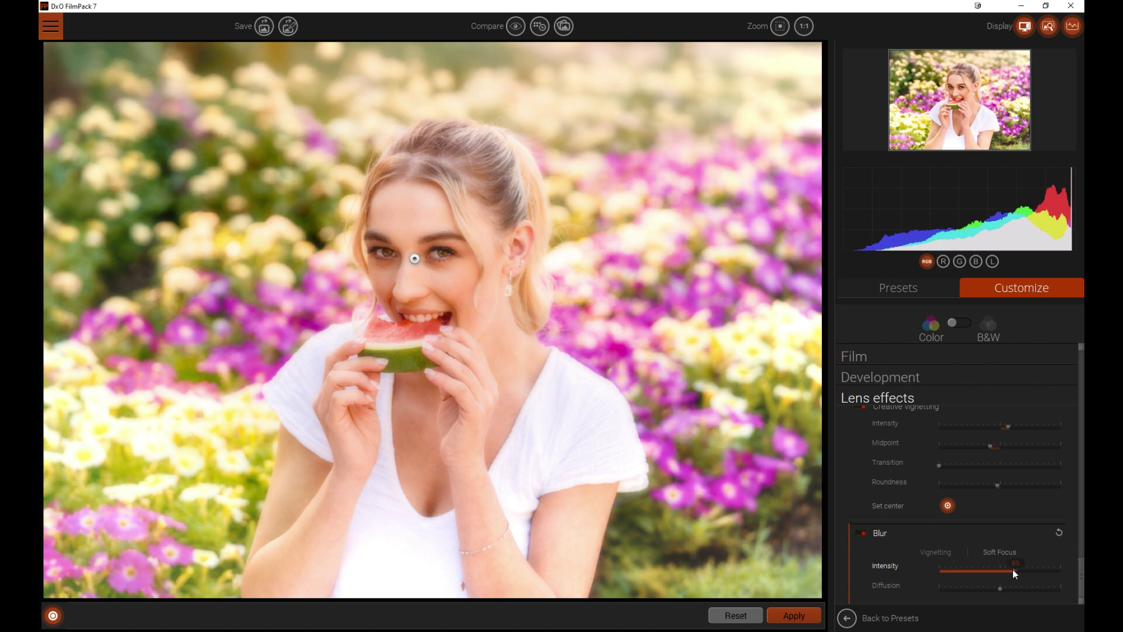
- Set blur vignetting intensity to 23 and centre the blur on the woman's face
scroll(1047, 410, up, 1)
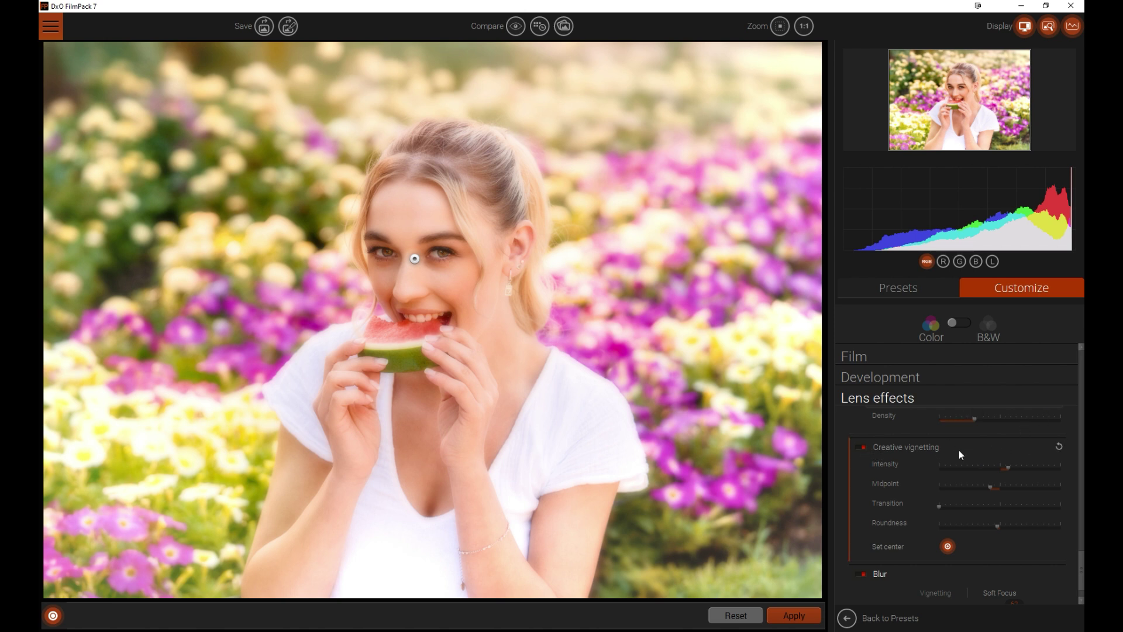
scroll(1040, 447, up, 2)
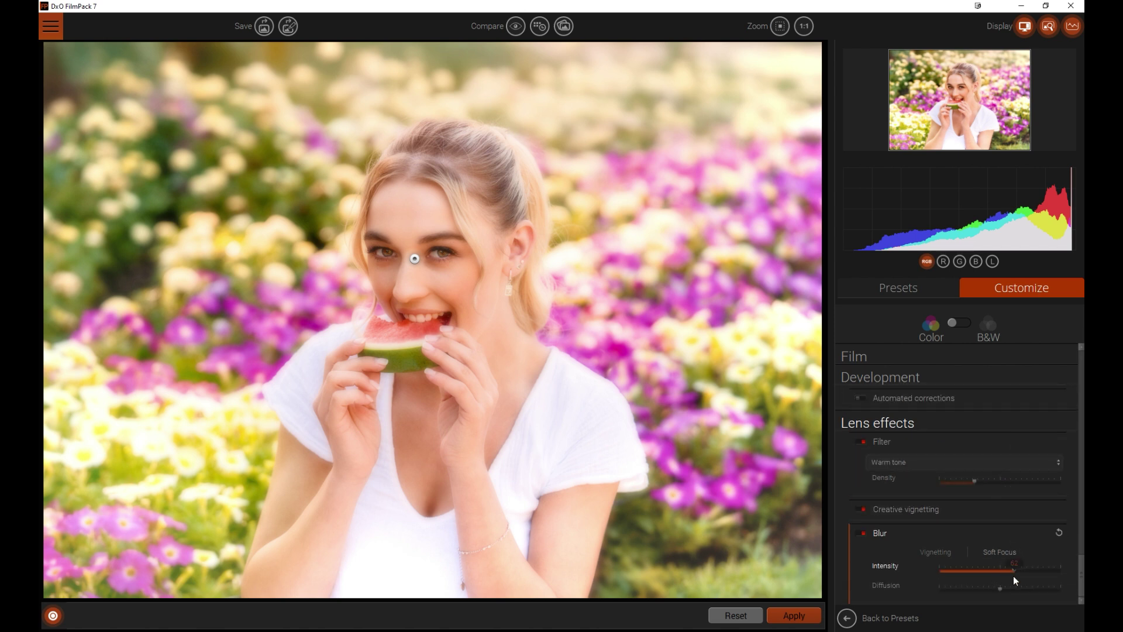
drag(1014, 574, 938, 570)
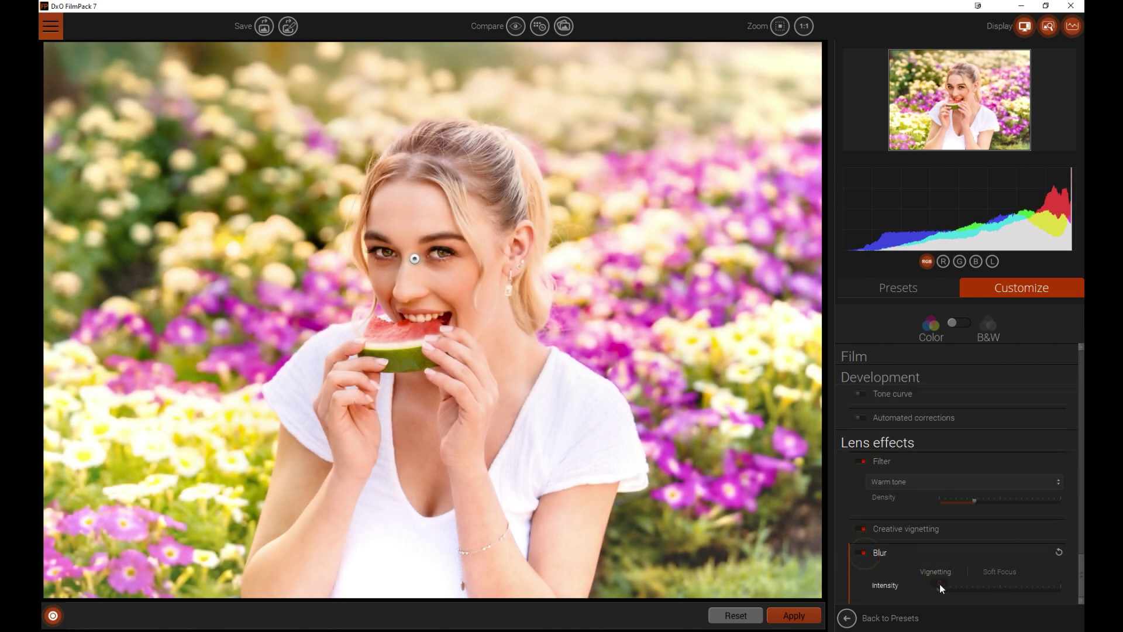
drag(940, 588, 981, 521)
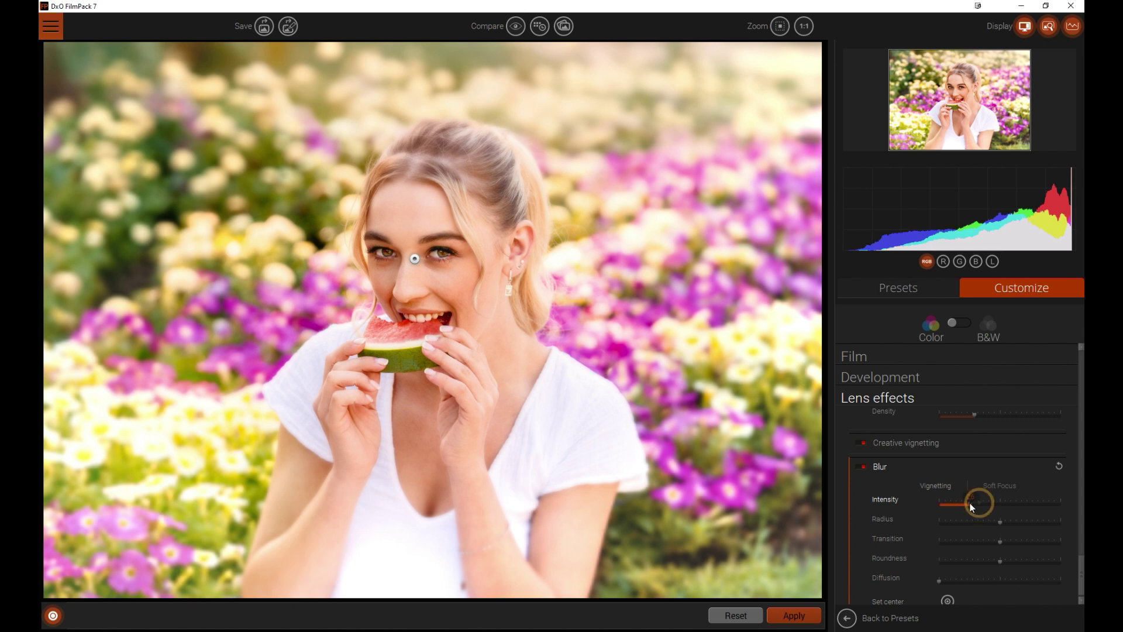
drag(970, 503, 967, 503)
click(948, 600)
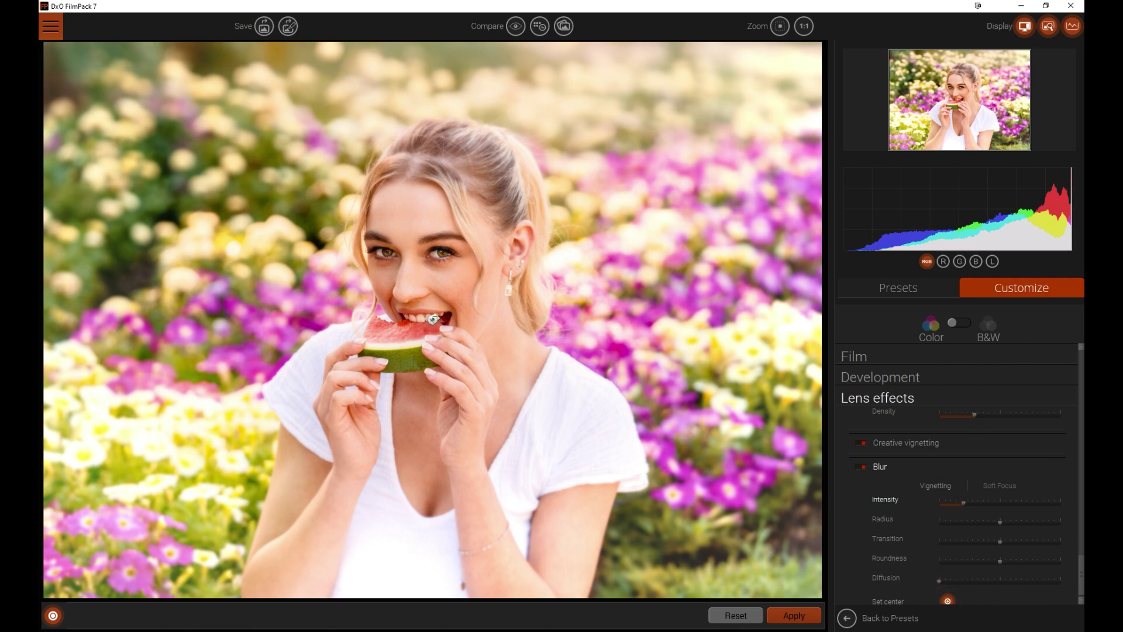
drag(433, 314, 426, 266)
scroll(978, 507, down, 1)
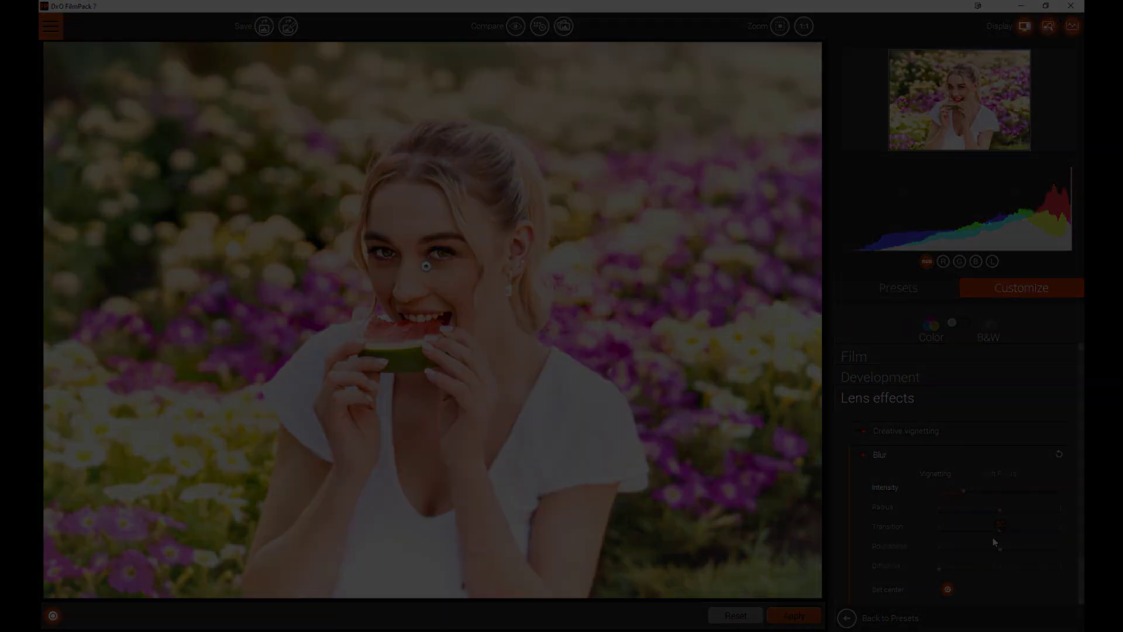